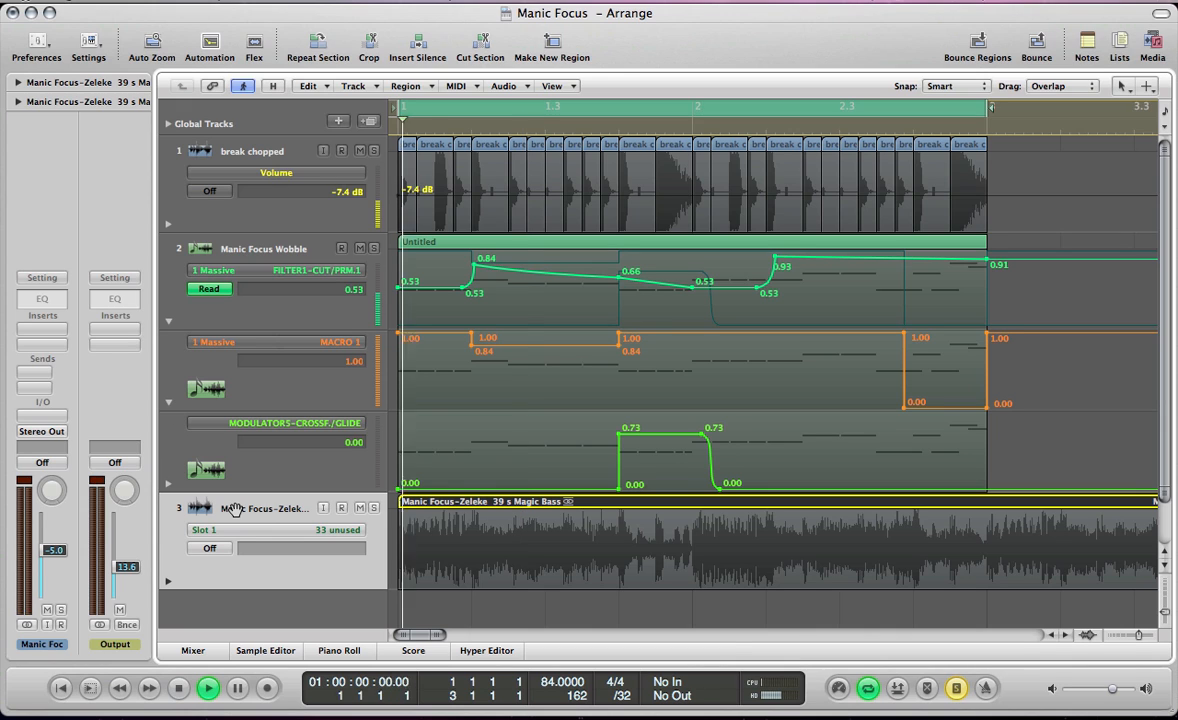
Play back the arrangement and mute the Manic Focus-Zeleke reference audio on track 3.
key(space)
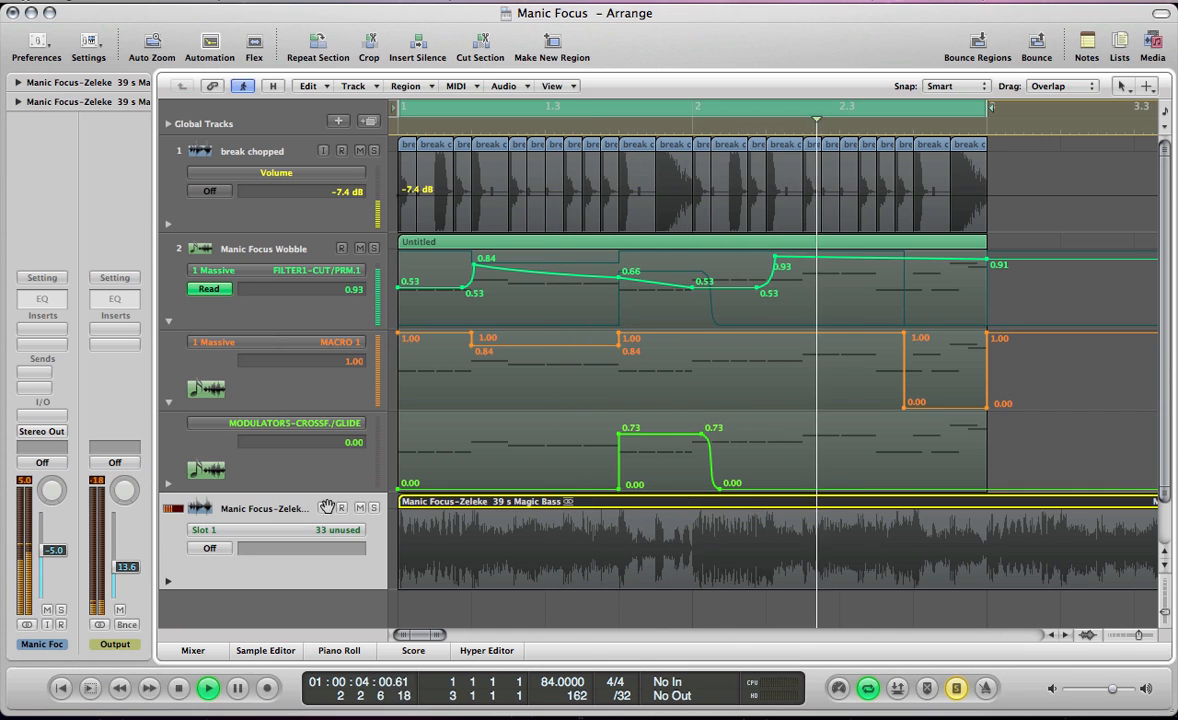
key(space)
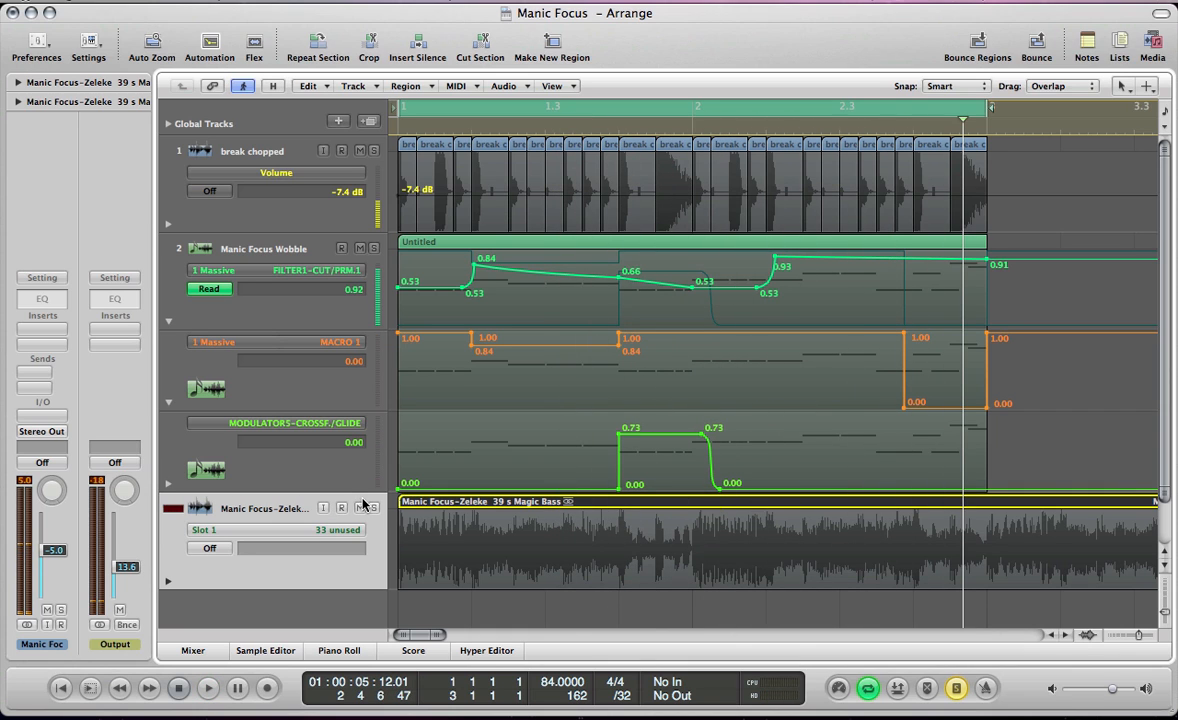
click(360, 508)
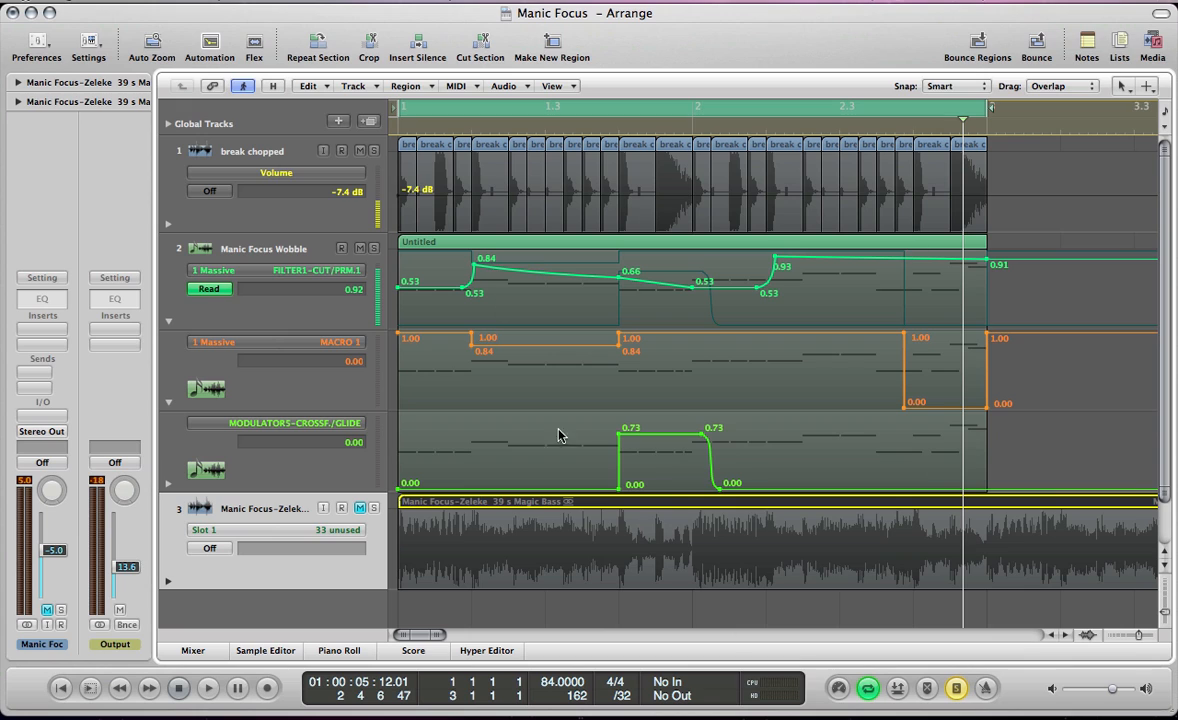
Start a new sound in the Massive instrument of the Manic Focus Wobble track and clear macro 1.
click(267, 249)
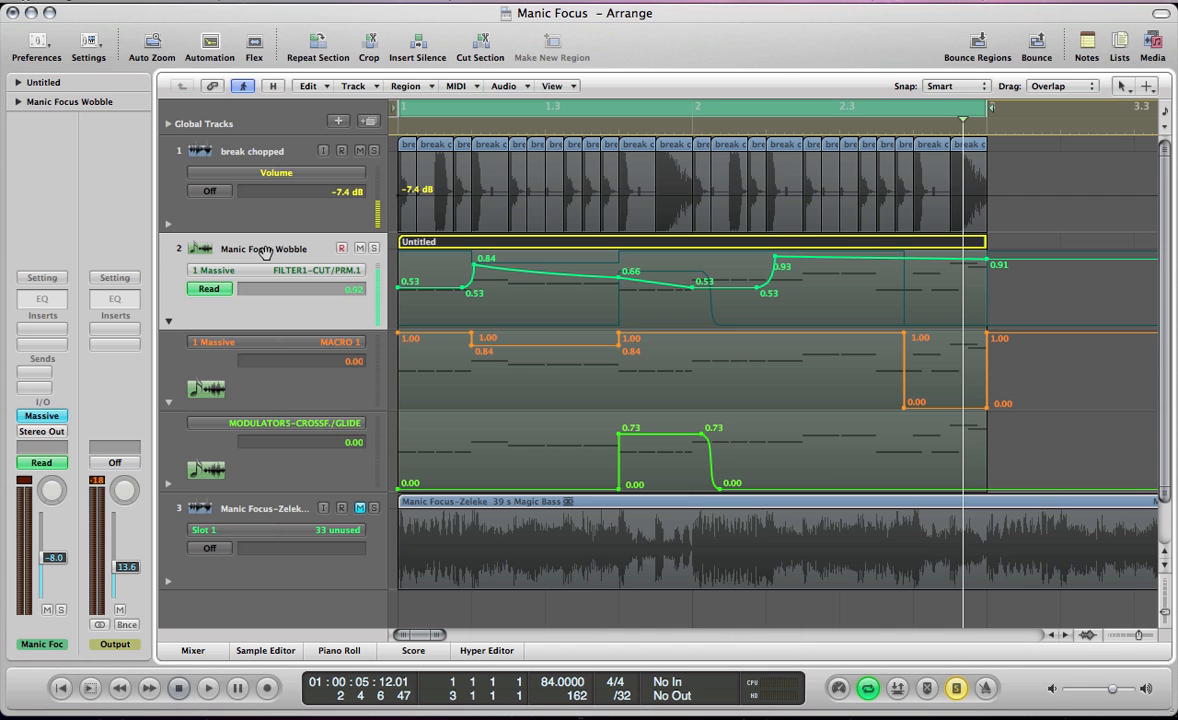
double_click(267, 249)
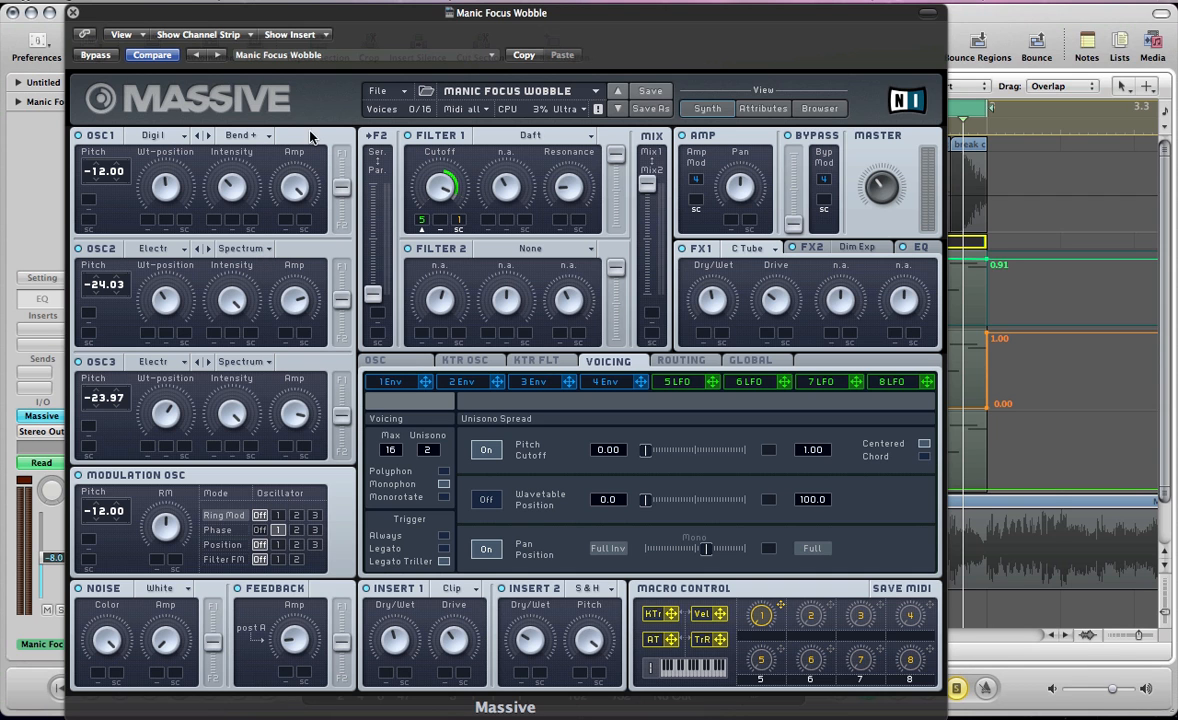
click(379, 93)
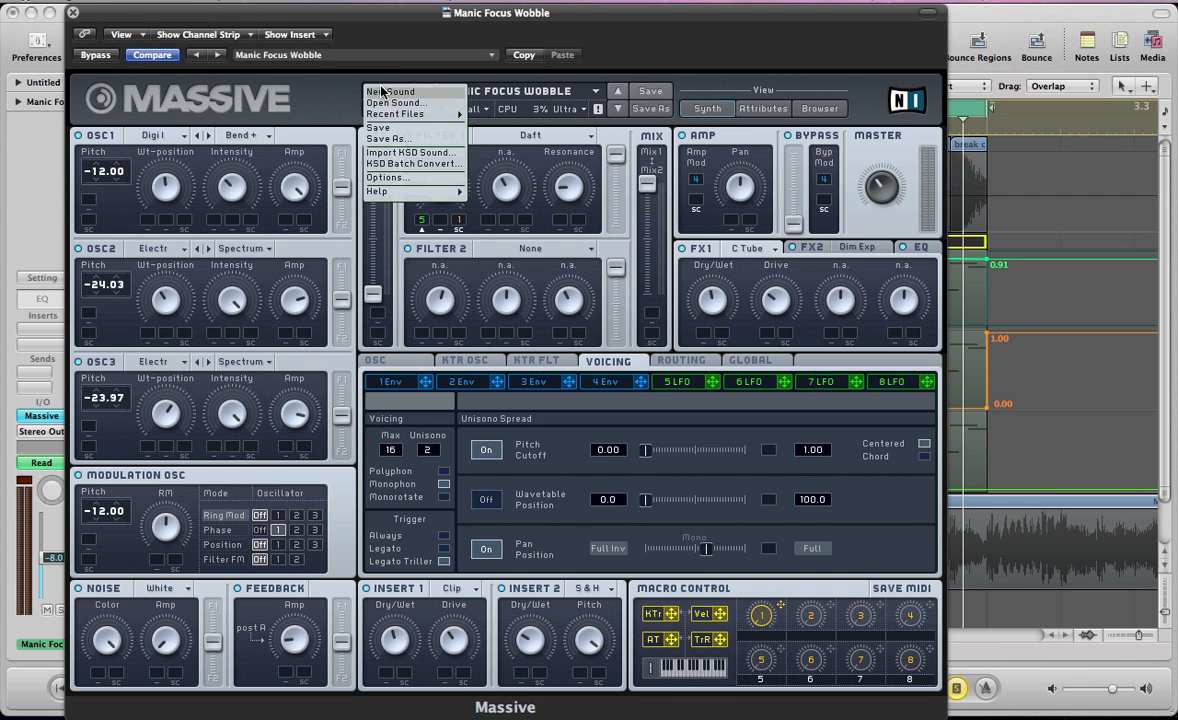
click(388, 92)
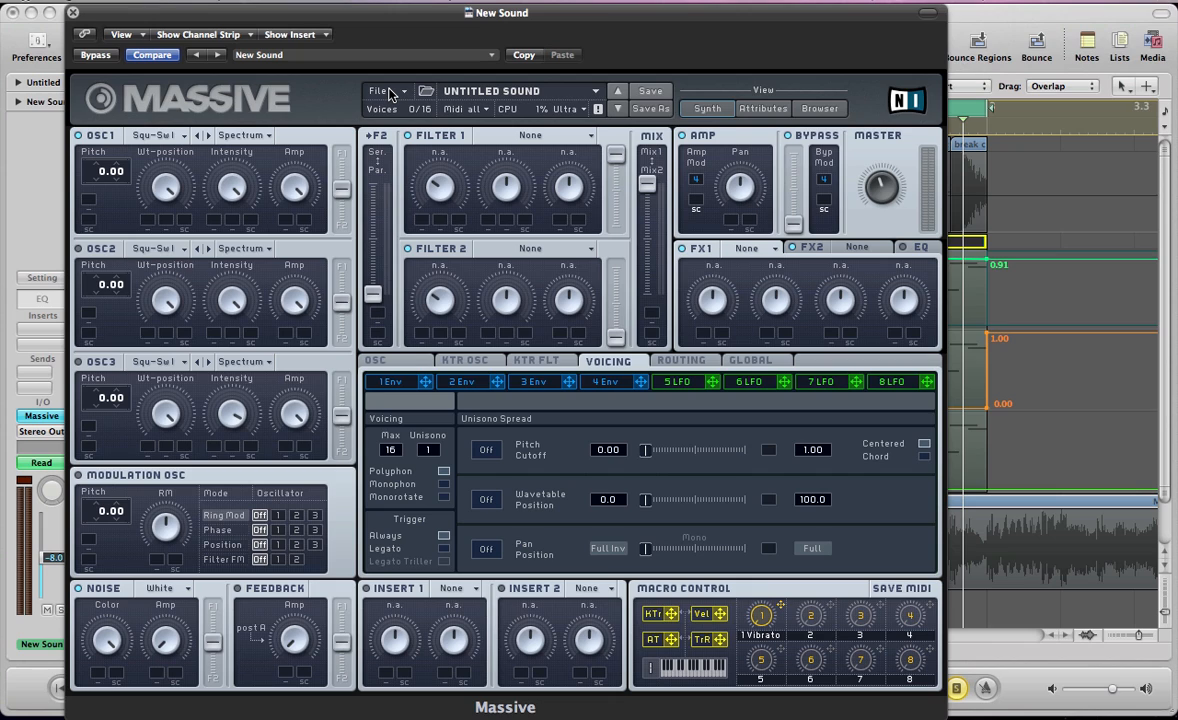
right_click(759, 618)
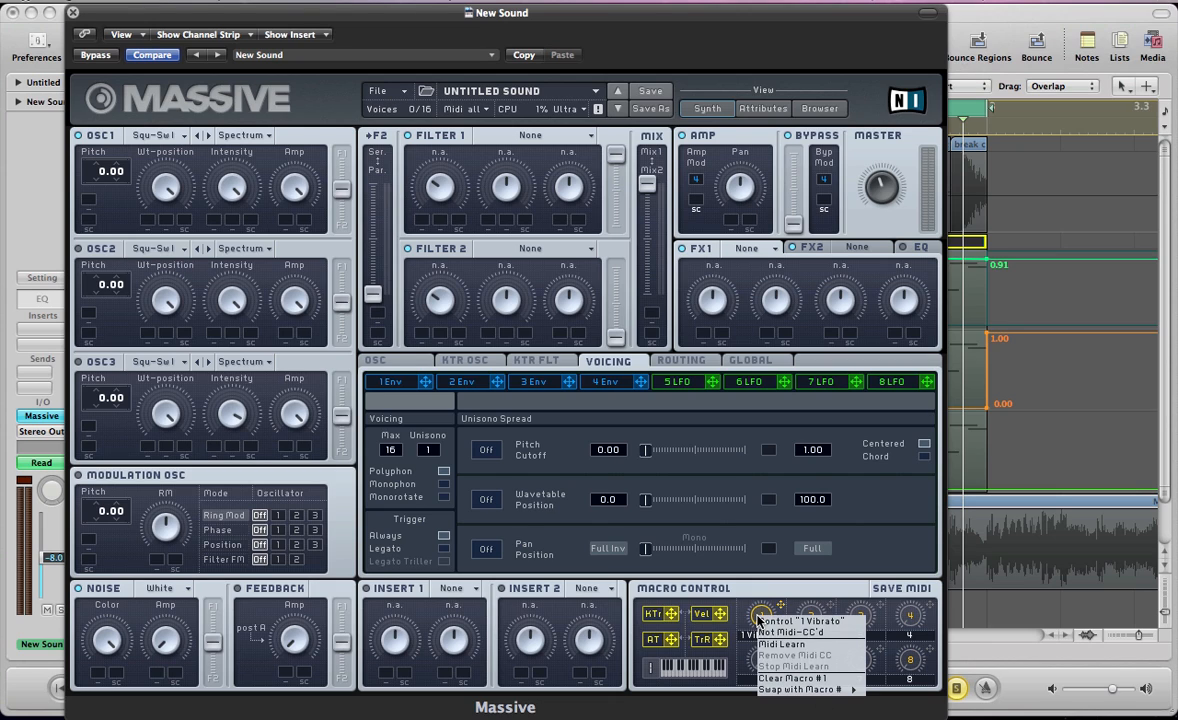
click(769, 679)
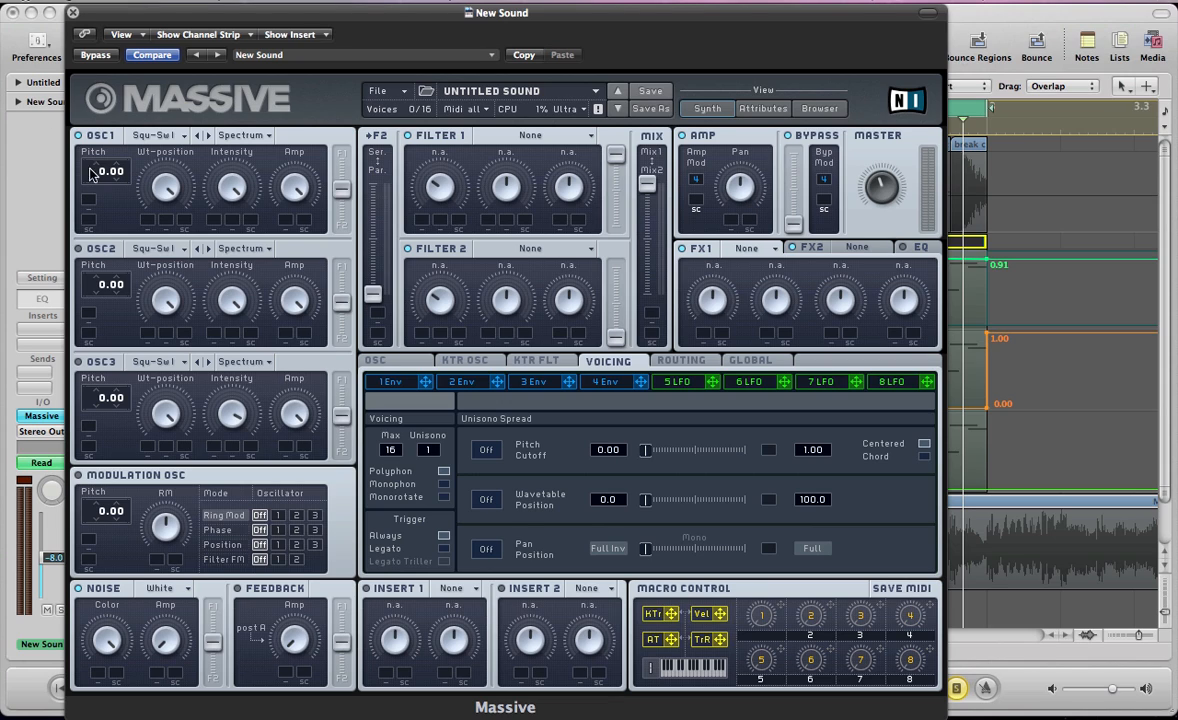
Set OSC1 to -12.00 pitch, Digi Cook I wavetable and Bend + mode, reduce its wavetable position and intensity, and route it fully to Filter 1.
drag(103, 173, 97, 178)
click(175, 136)
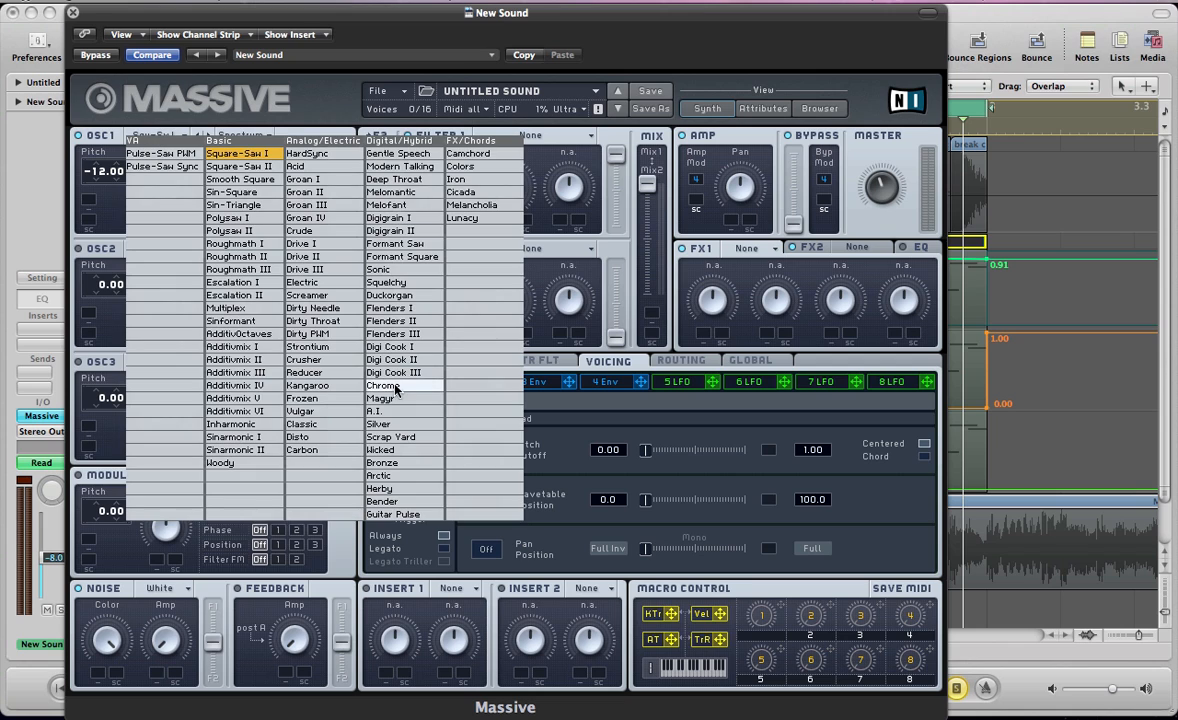
click(386, 346)
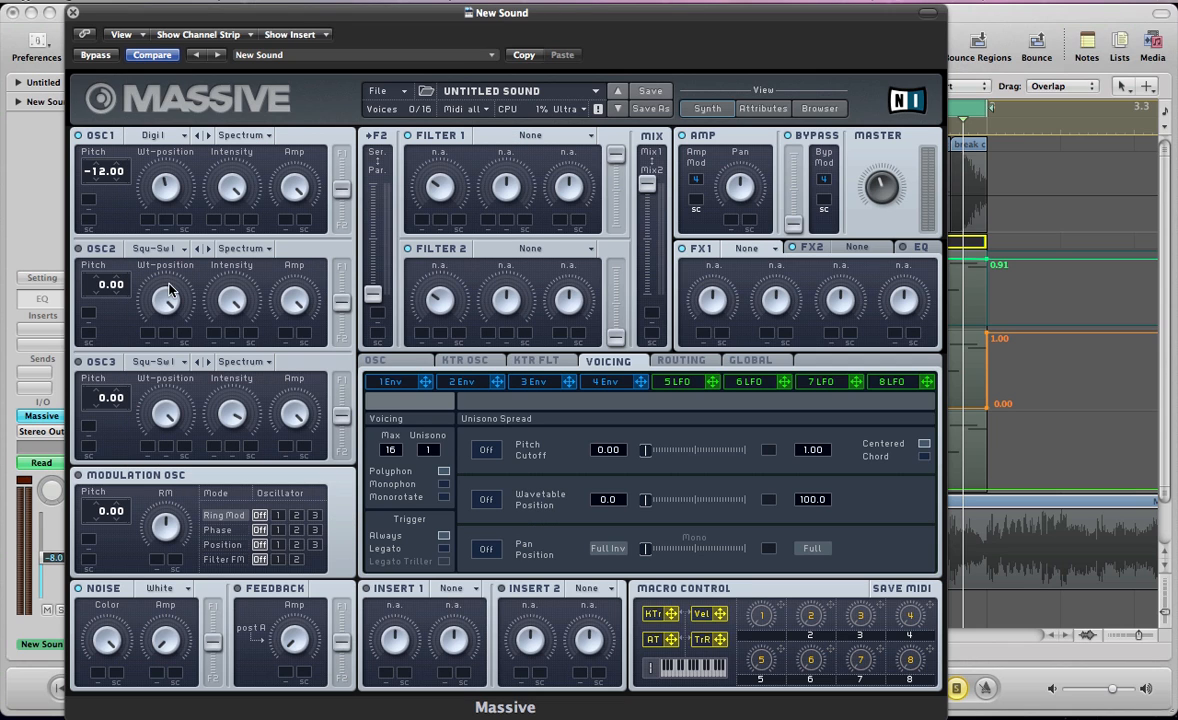
click(226, 140)
click(229, 154)
drag(341, 189, 341, 155)
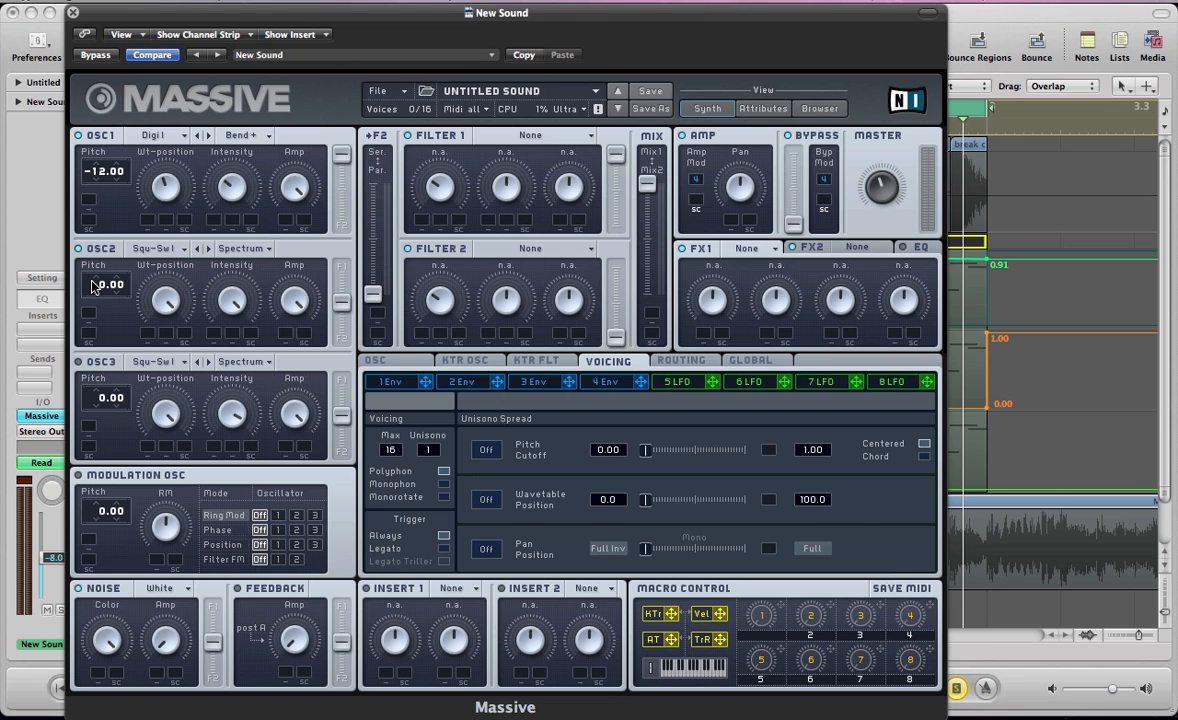
Set OSC2 to -24.03 pitch with the Electric wavetable, lower its wavetable position and amp, and route it fully to Filter 1.
drag(103, 289, 100, 304)
drag(124, 290, 125, 296)
click(145, 248)
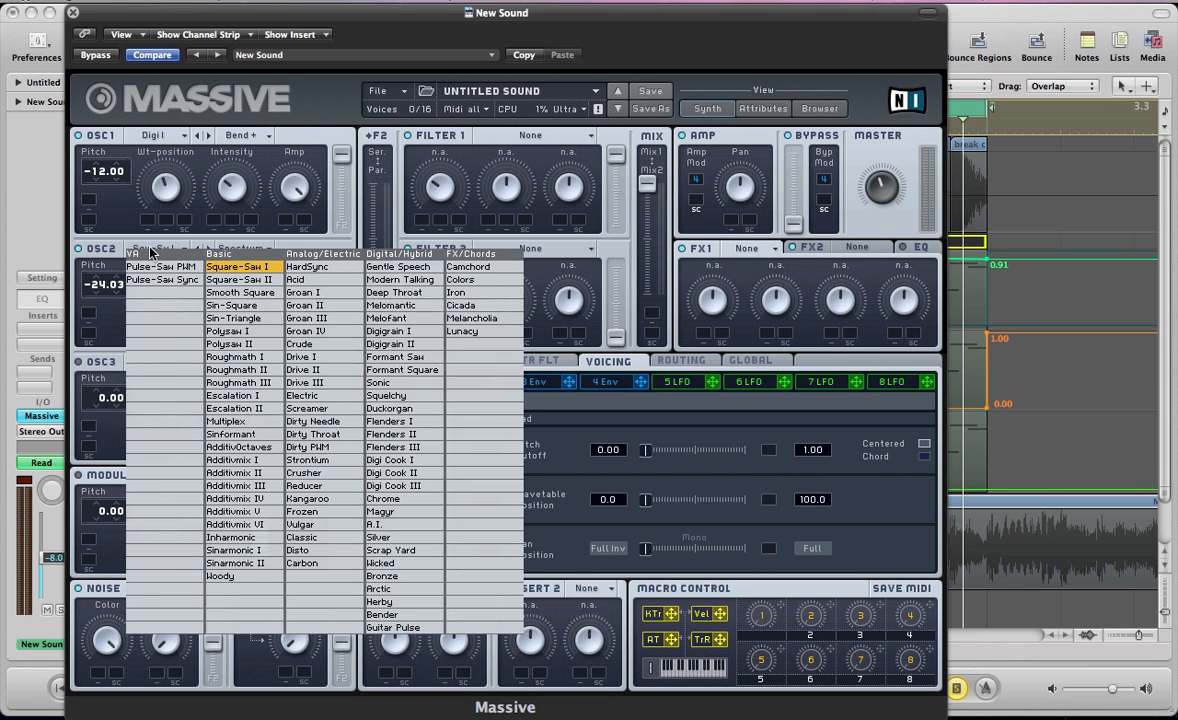
click(300, 395)
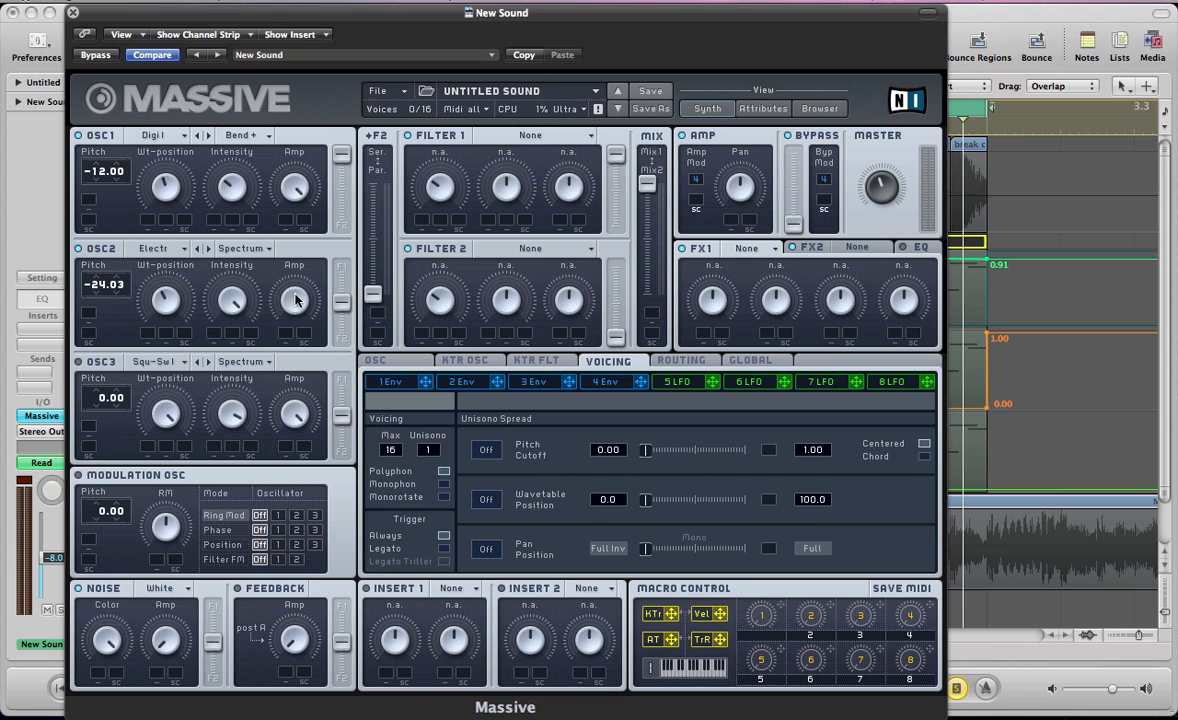
drag(293, 300, 298, 338)
drag(340, 301, 334, 221)
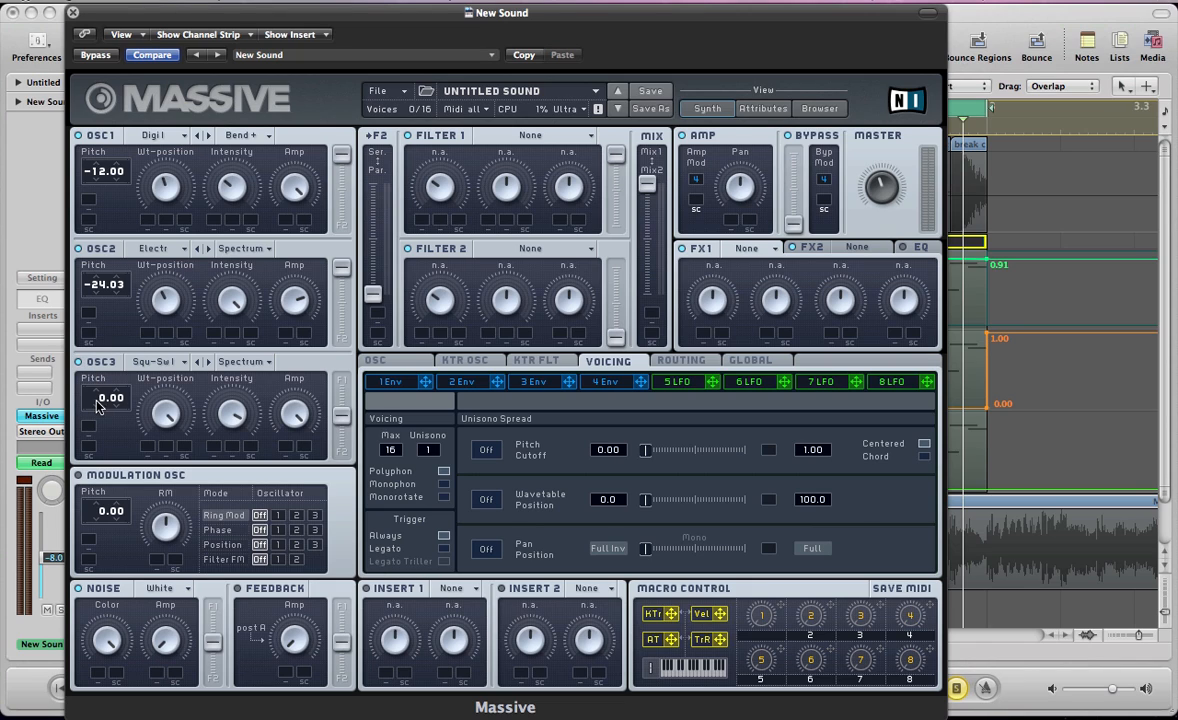
Set OSC3 to -23.97 pitch with the Electric wavetable, lower its amp, route it fully to Filter 1, and audition the sound.
mouse_move(101, 399)
mouse_down()
mouse_move(113, 415)
mouse_move(123, 398)
mouse_up()
click(155, 361)
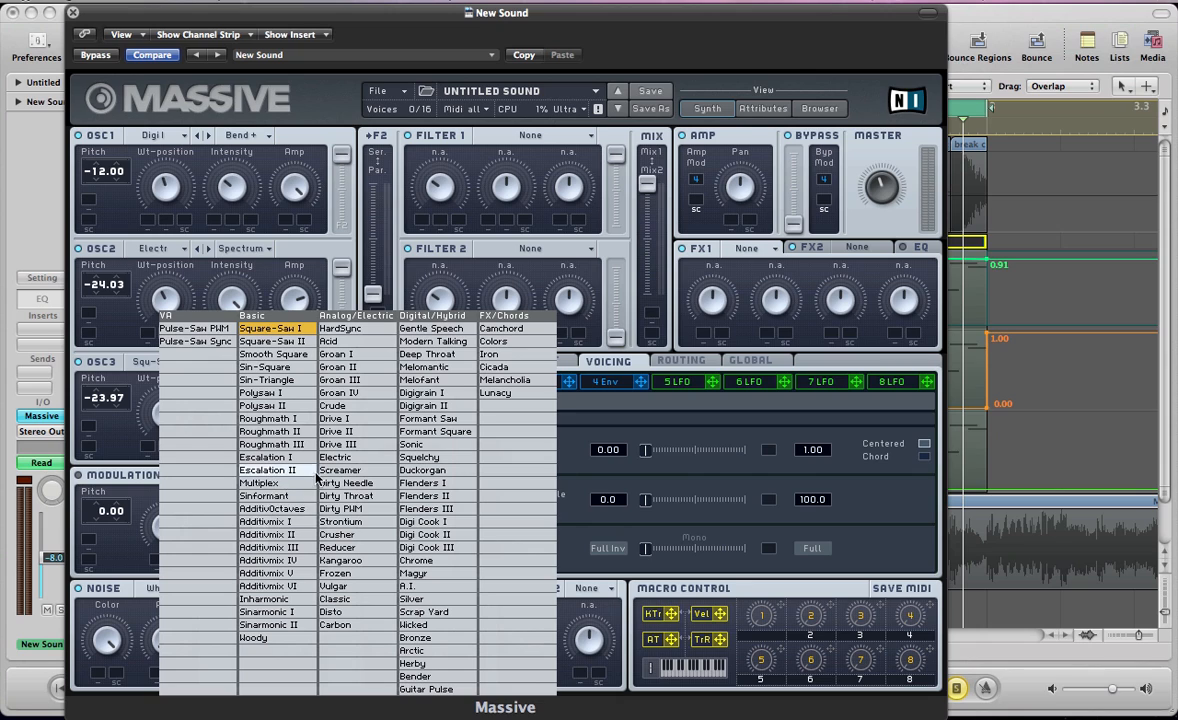
click(335, 457)
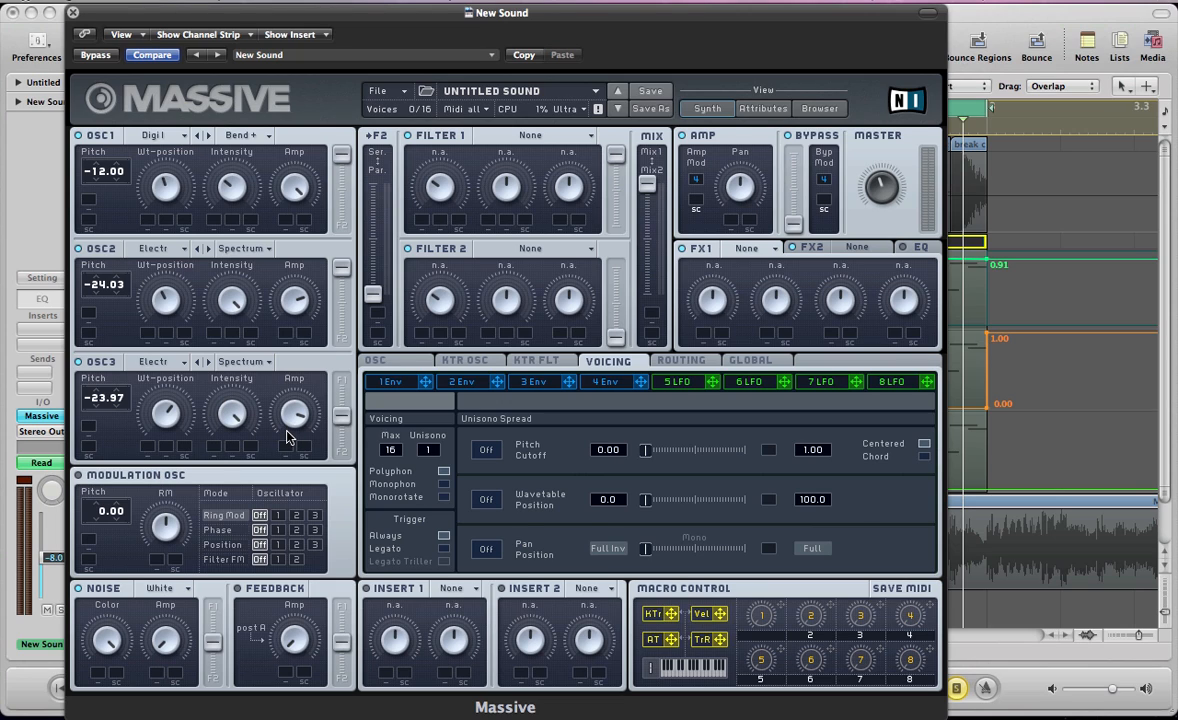
drag(343, 407, 332, 360)
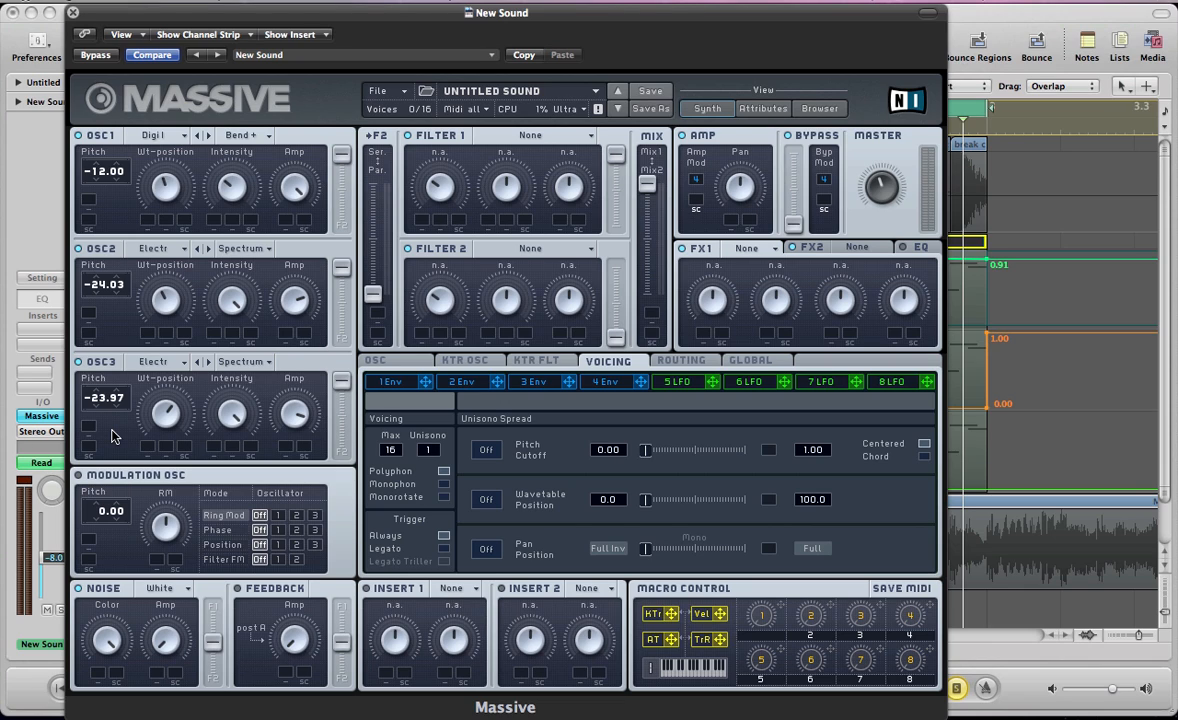
key(space)
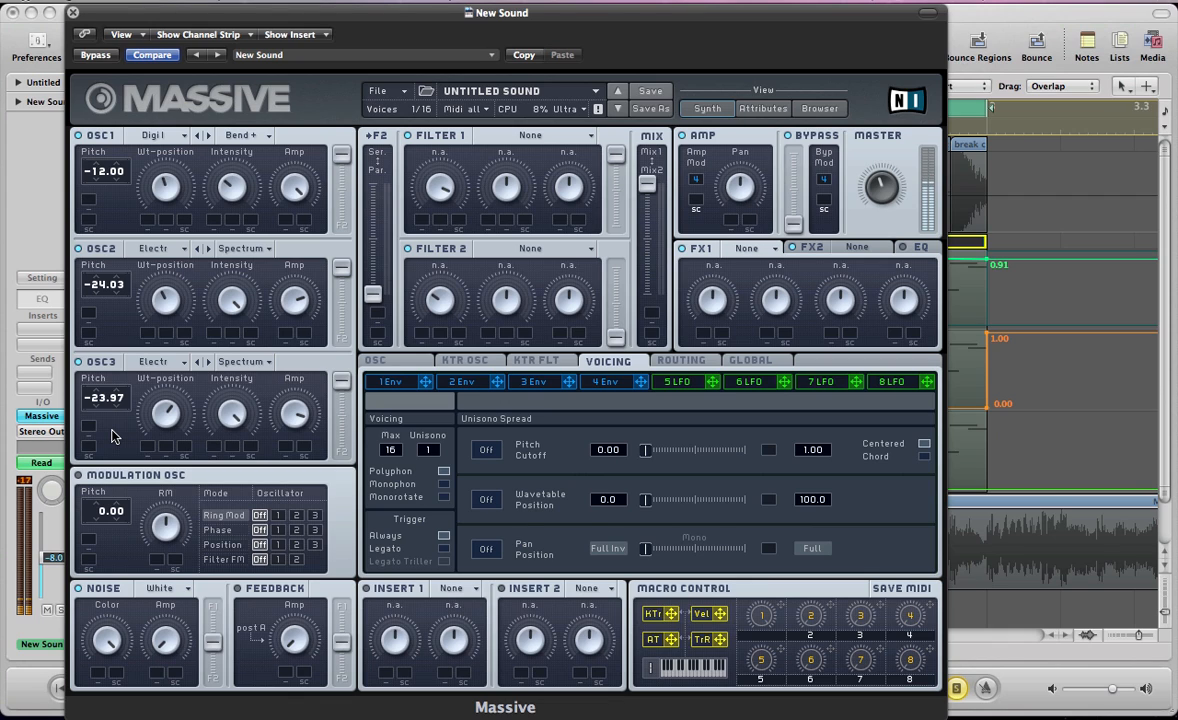
key(space)
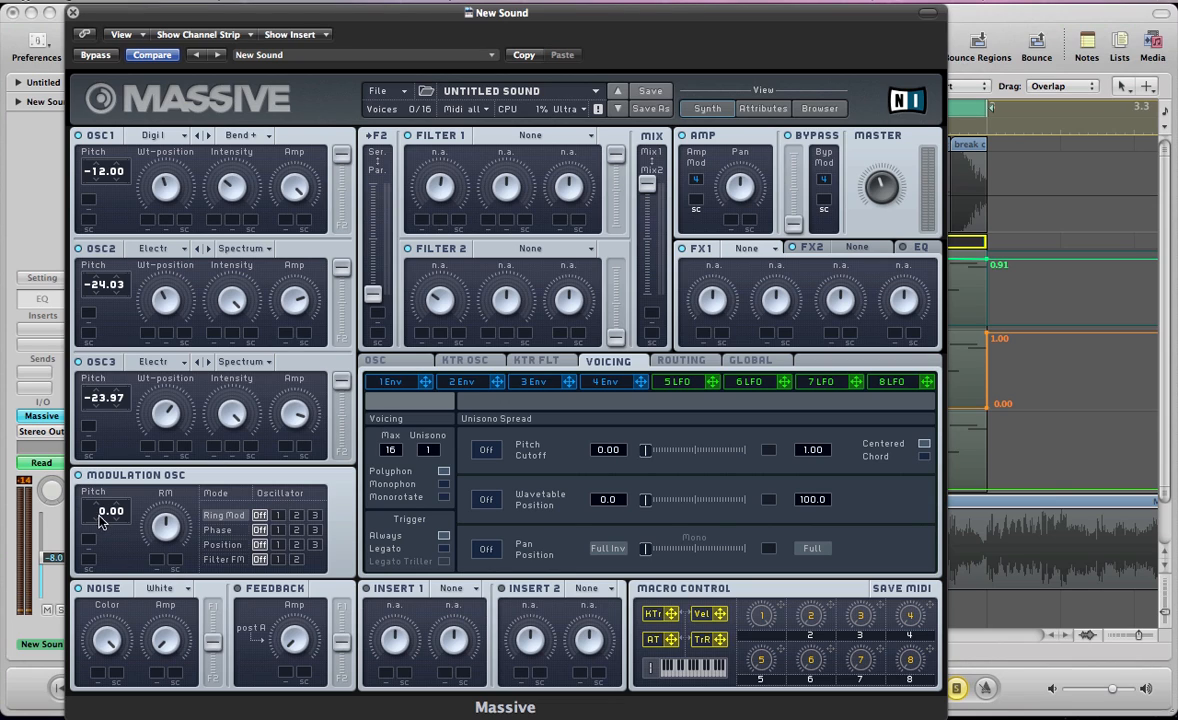
Set the modulation oscillator to -12.00 pitch with phase modulation of oscillator 1, and raise the feedback amp.
drag(103, 518, 104, 526)
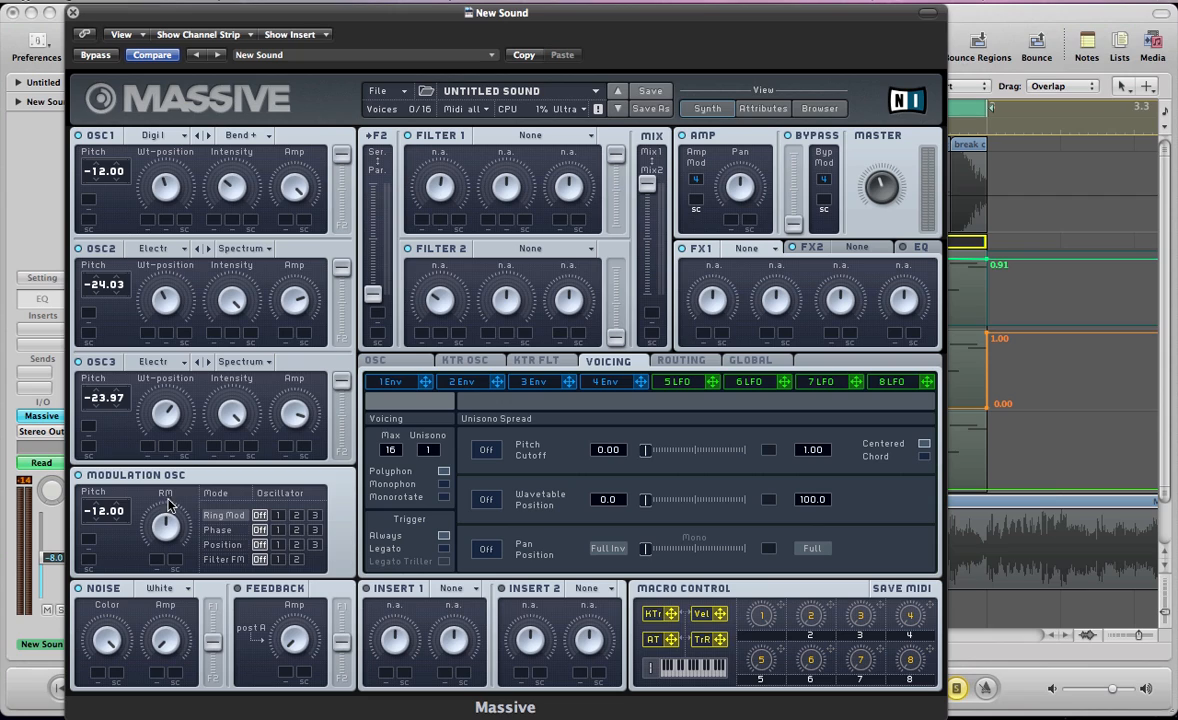
click(217, 530)
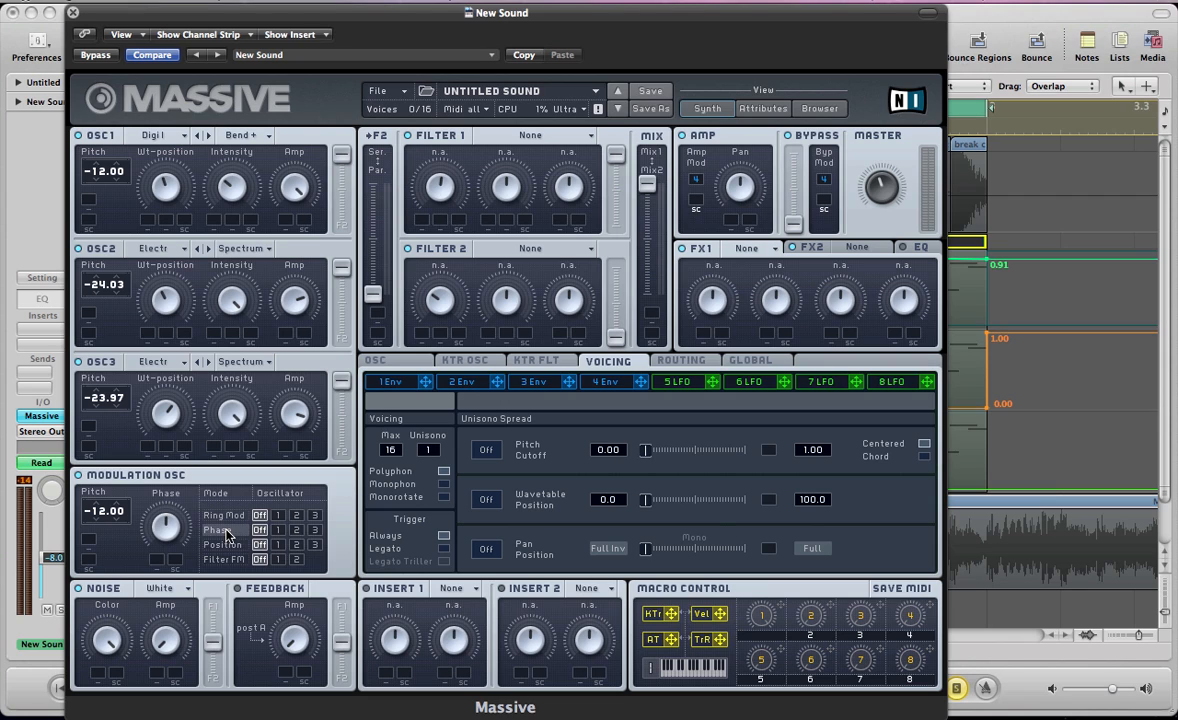
click(278, 530)
drag(302, 647, 296, 625)
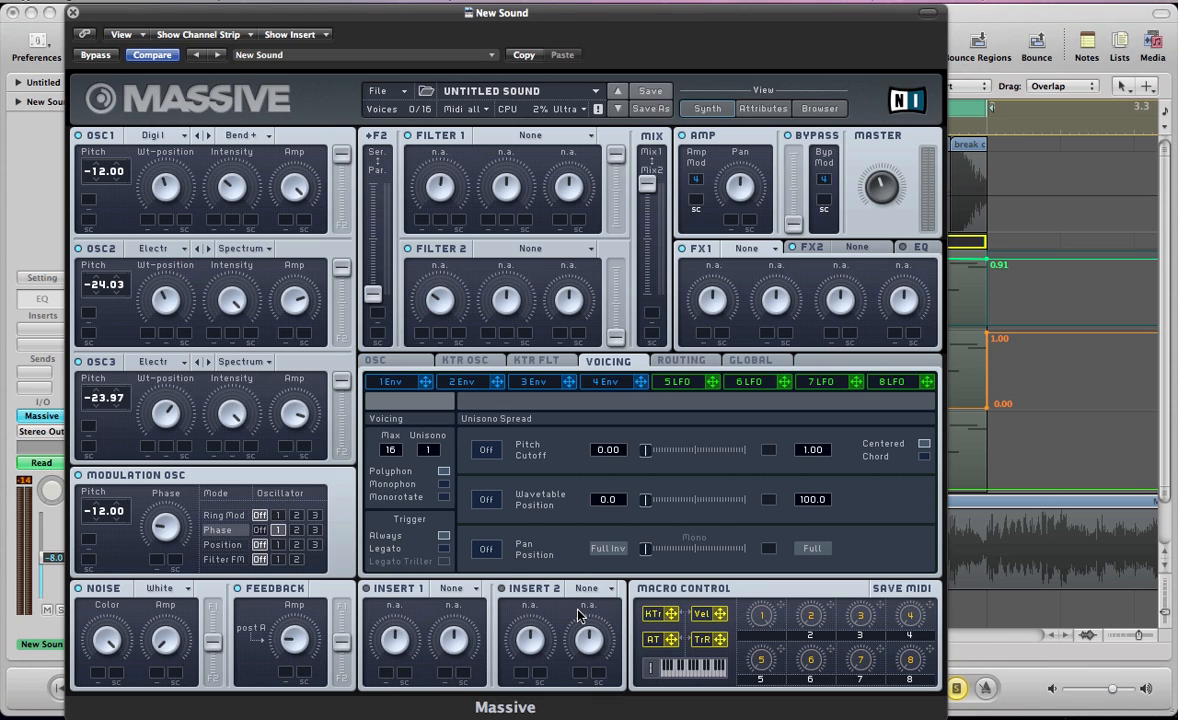
Load Clip in Insert 1 and S & H in Insert 2, reducing both dry/wet amounts and raising the S & H pitch.
click(455, 589)
click(410, 640)
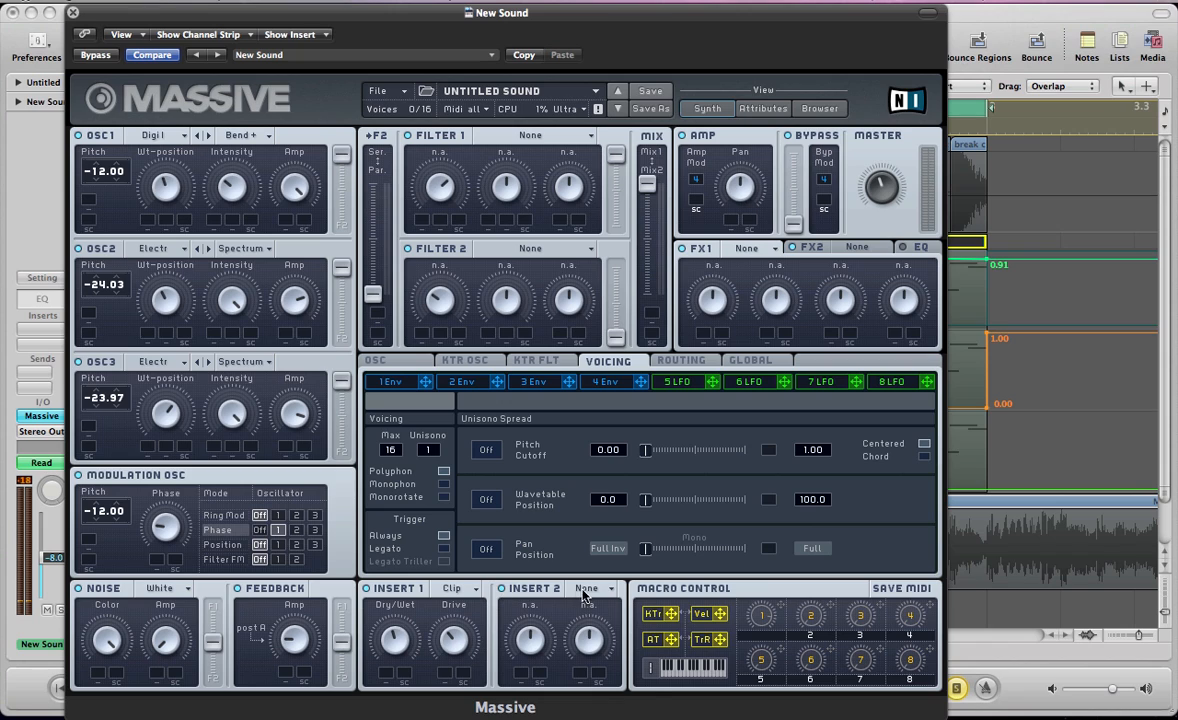
click(586, 589)
click(602, 611)
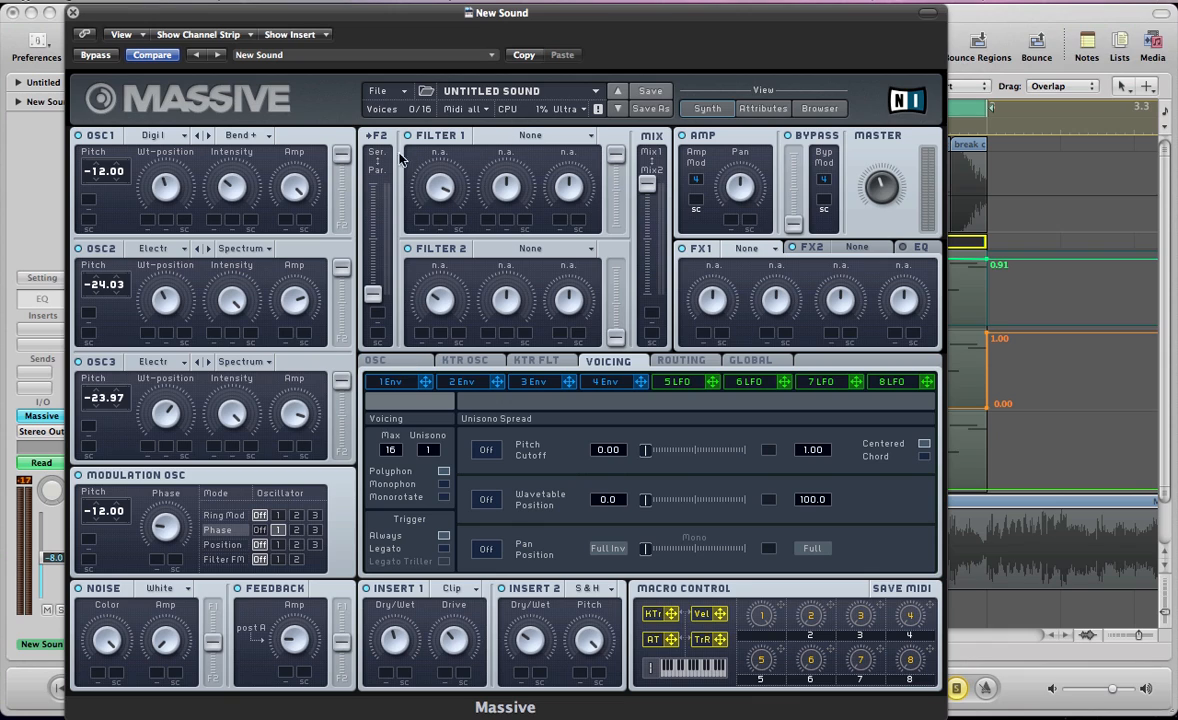
Set Filter 1 to the Daft type with reduced resonance.
click(486, 133)
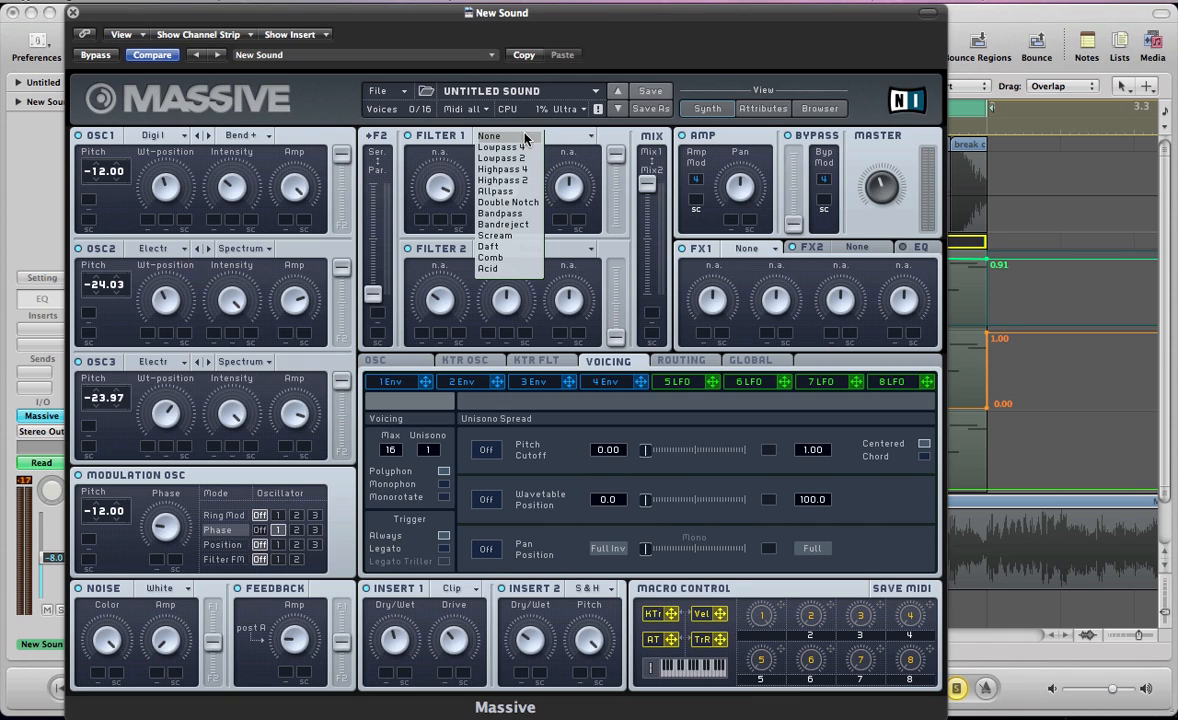
click(485, 247)
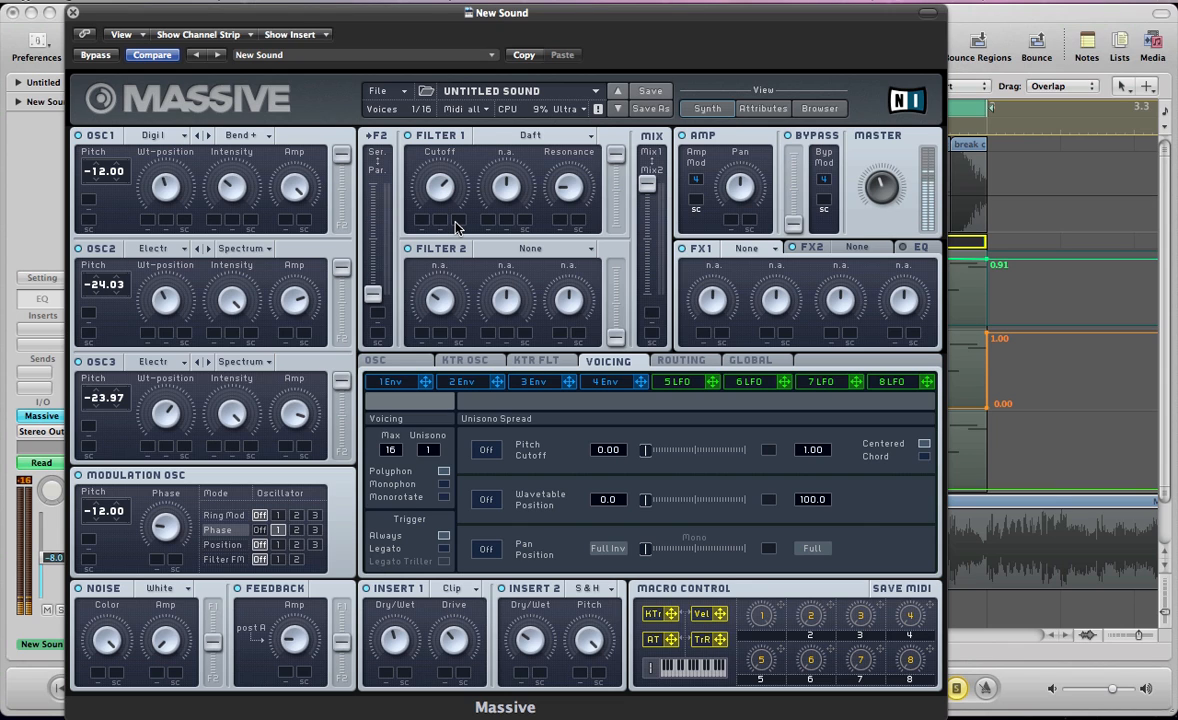
Examine the Filter 1 cutoff automation curve on the synth track, and return to the synth editor.
key(super+w)
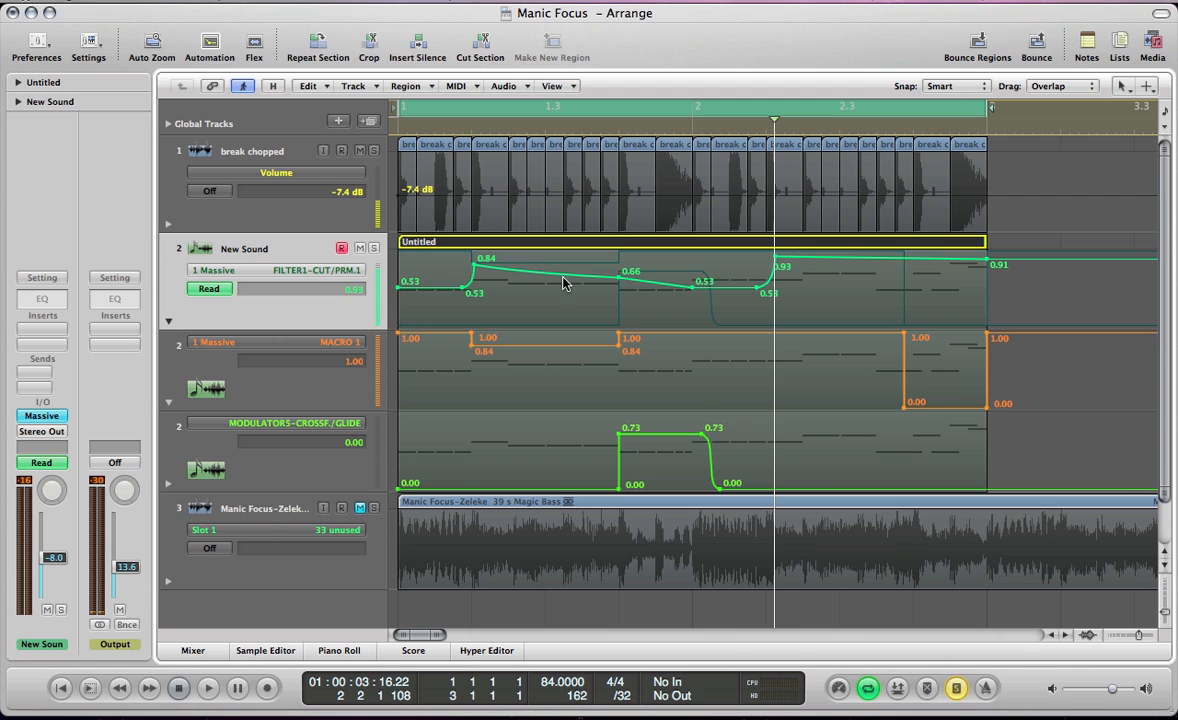
scroll(564, 281, up, 5)
scroll(564, 281, up, 2)
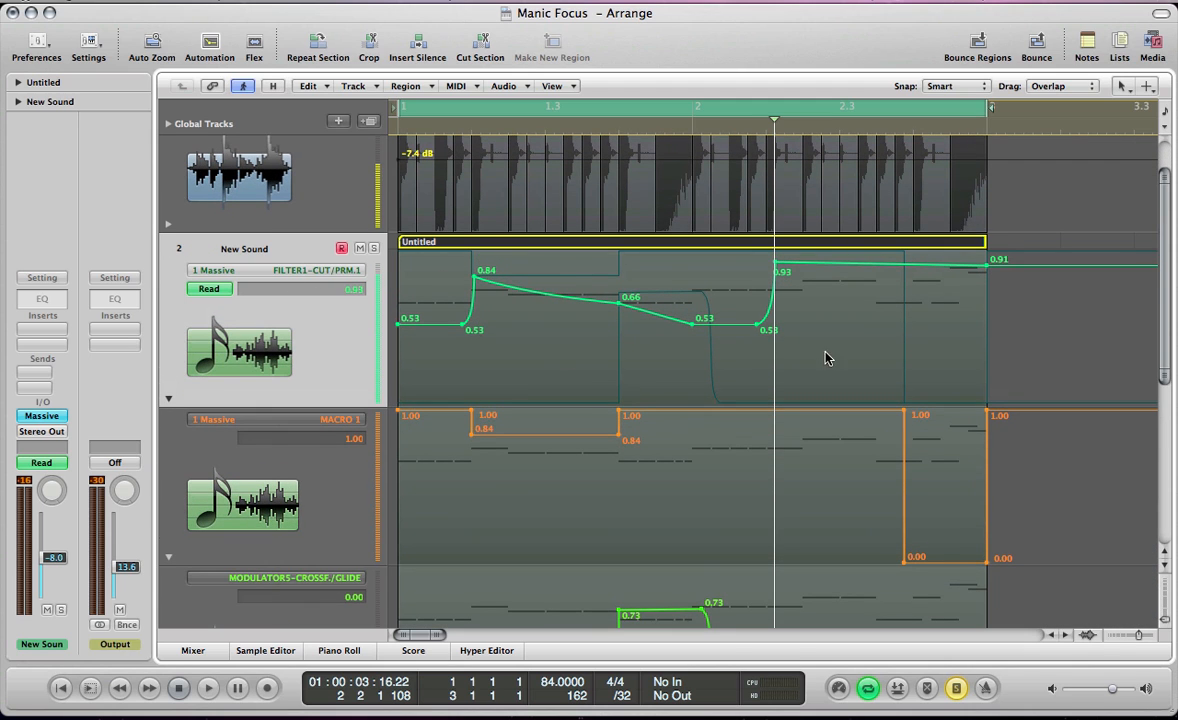
key(v)
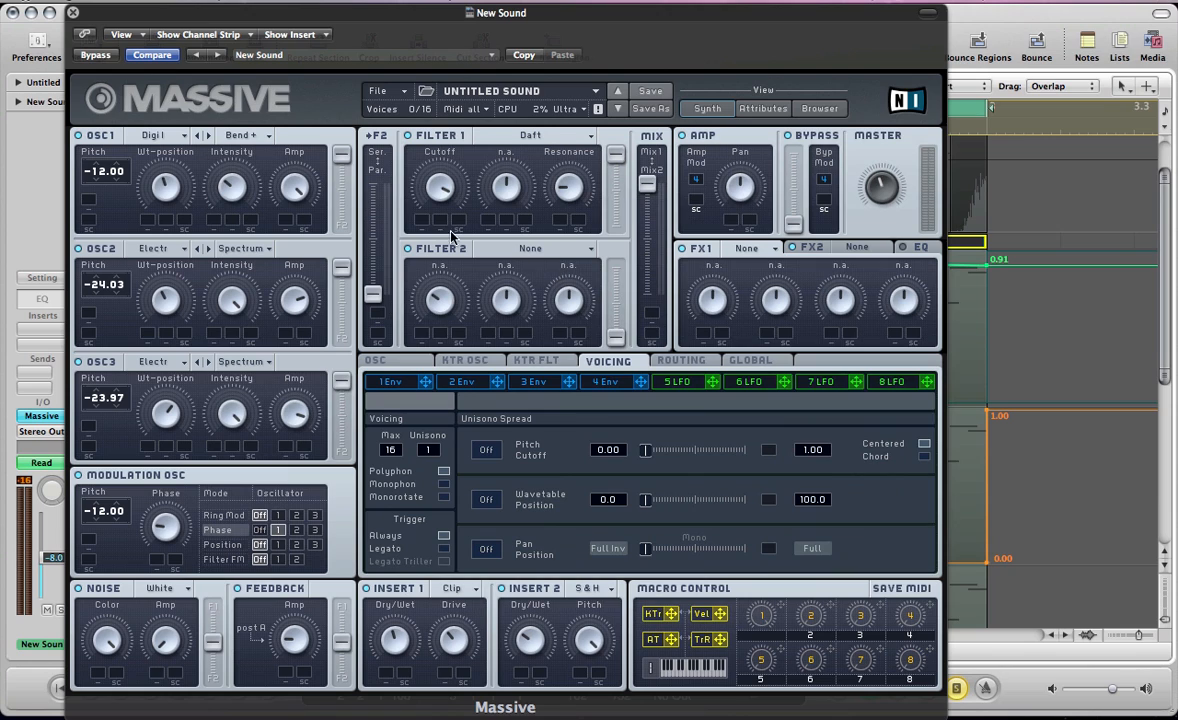
Assign LFO 5 to the Filter 1 cutoff with a modulation range around the knob and check it with playback.
click(690, 384)
drag(715, 386, 420, 267)
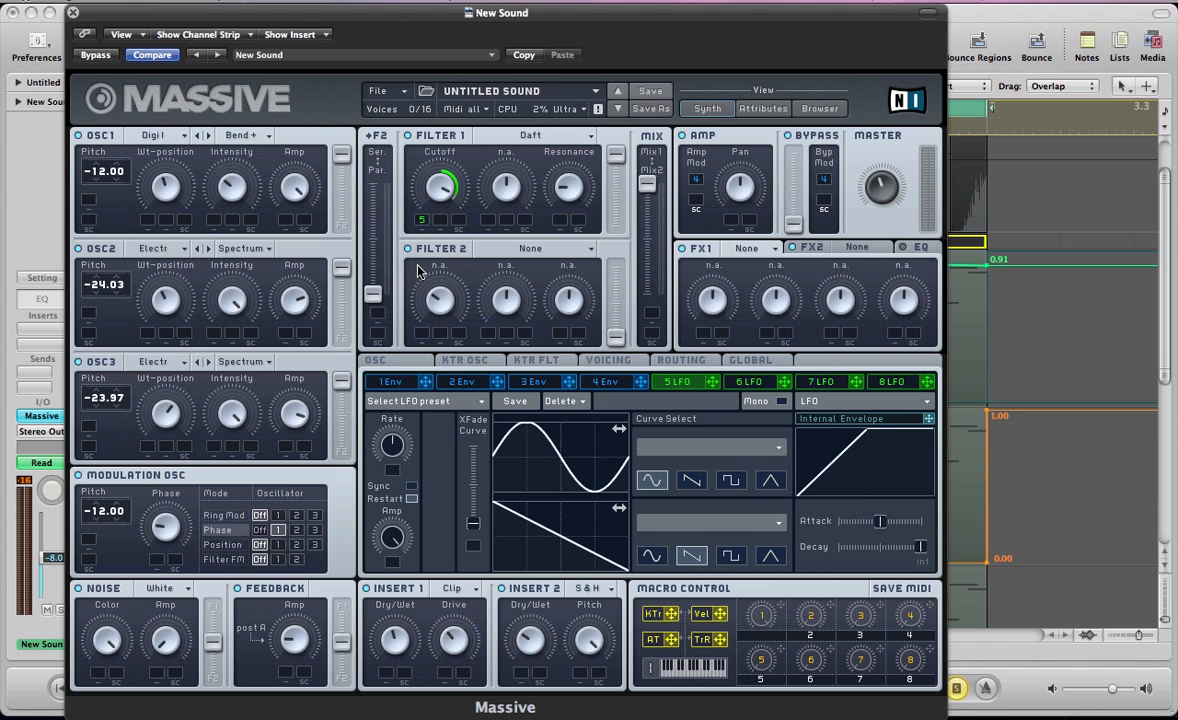
key(space)
Sync LFO 5 at a 1/8 ratio and shift its sine curve to start at its lowest point.
click(411, 486)
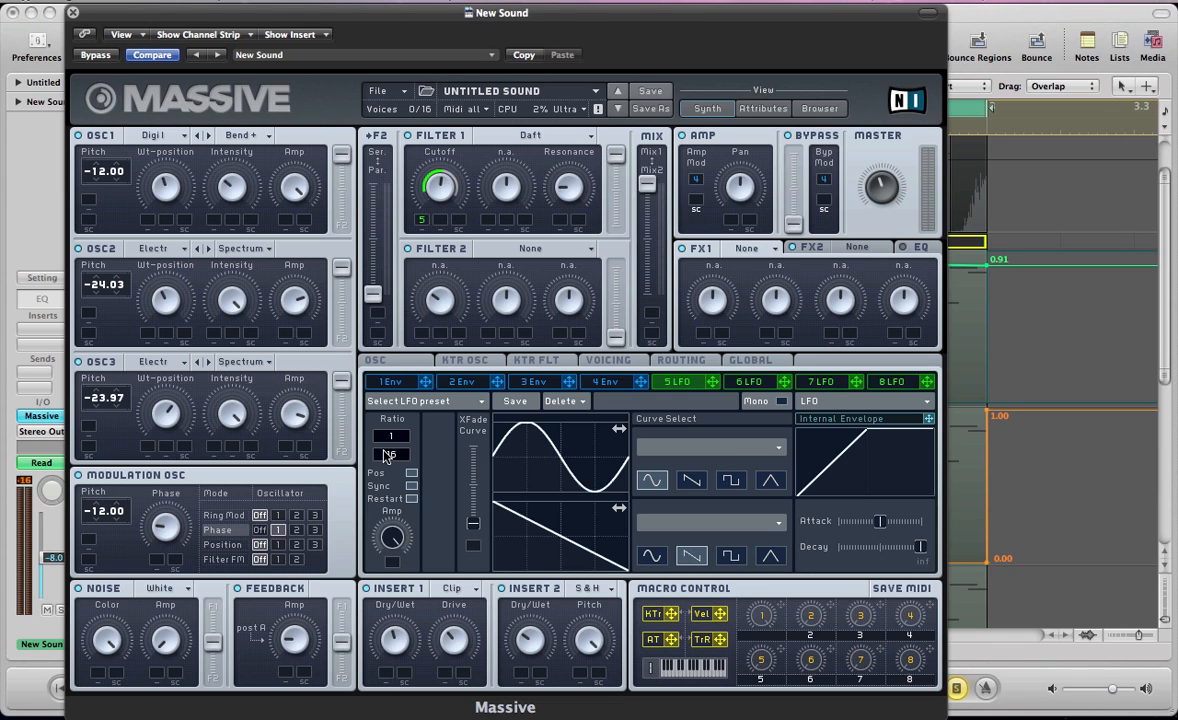
drag(390, 453, 391, 465)
drag(518, 442, 550, 463)
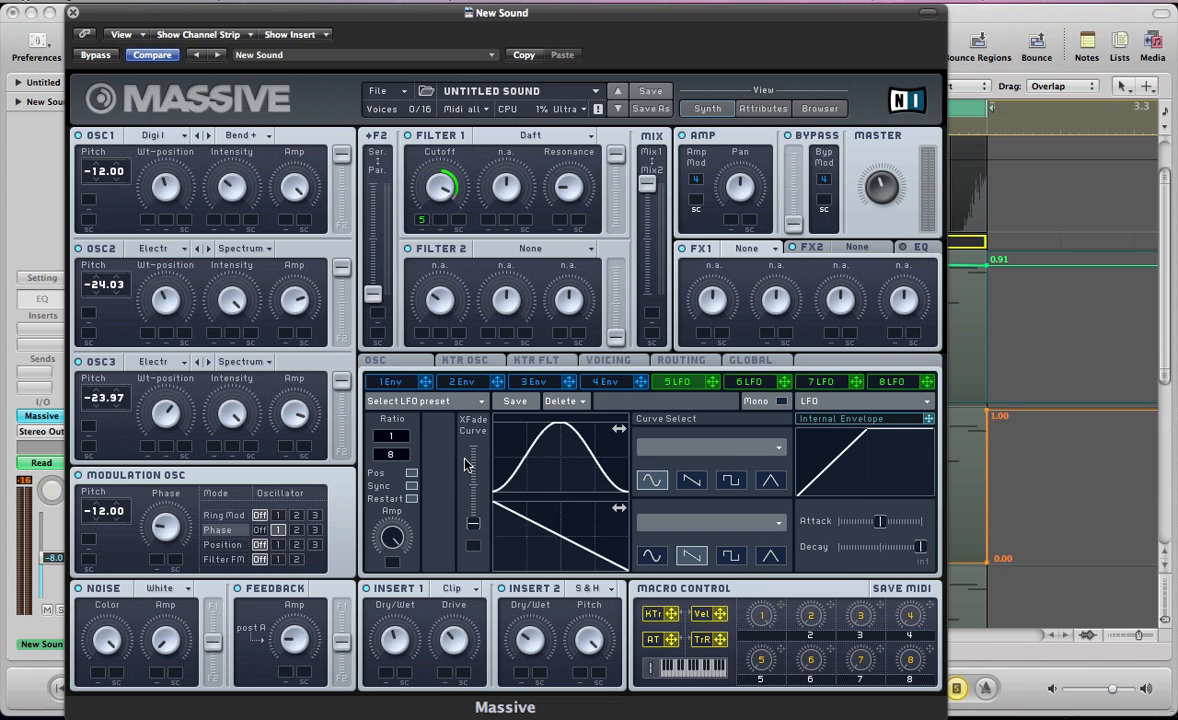
Make the voicing monophonic with the Legato Triller trigger, and enable the unison pan position spread just past the Mono centre.
key(super+w)
click(599, 361)
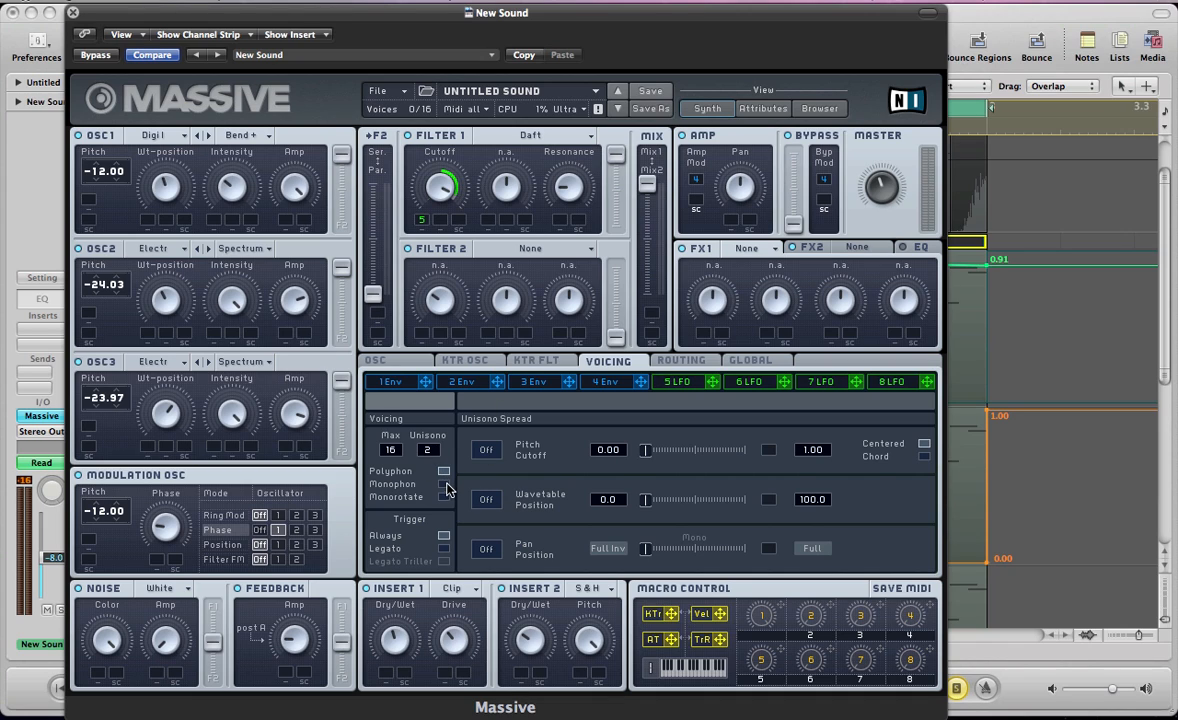
click(444, 484)
click(485, 555)
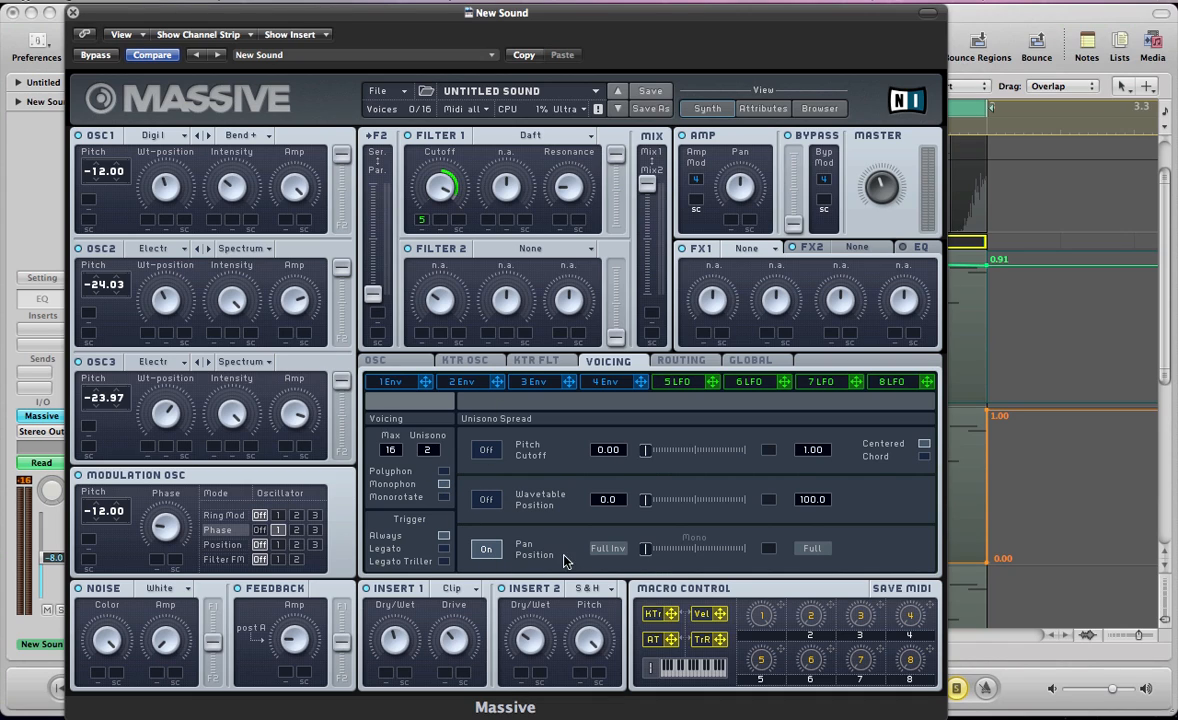
drag(645, 553, 710, 556)
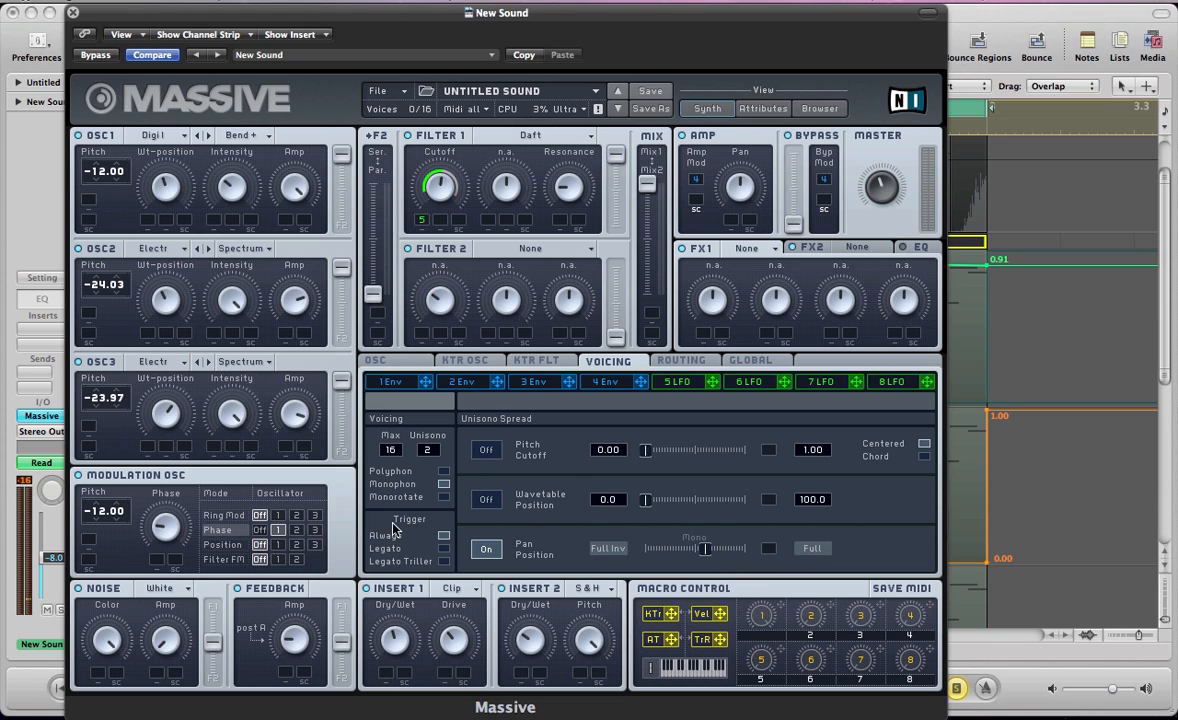
click(445, 562)
Play back the loop to hear the voicing changes, and bring up the oscillator glide settings in the synth editor.
key(super+w)
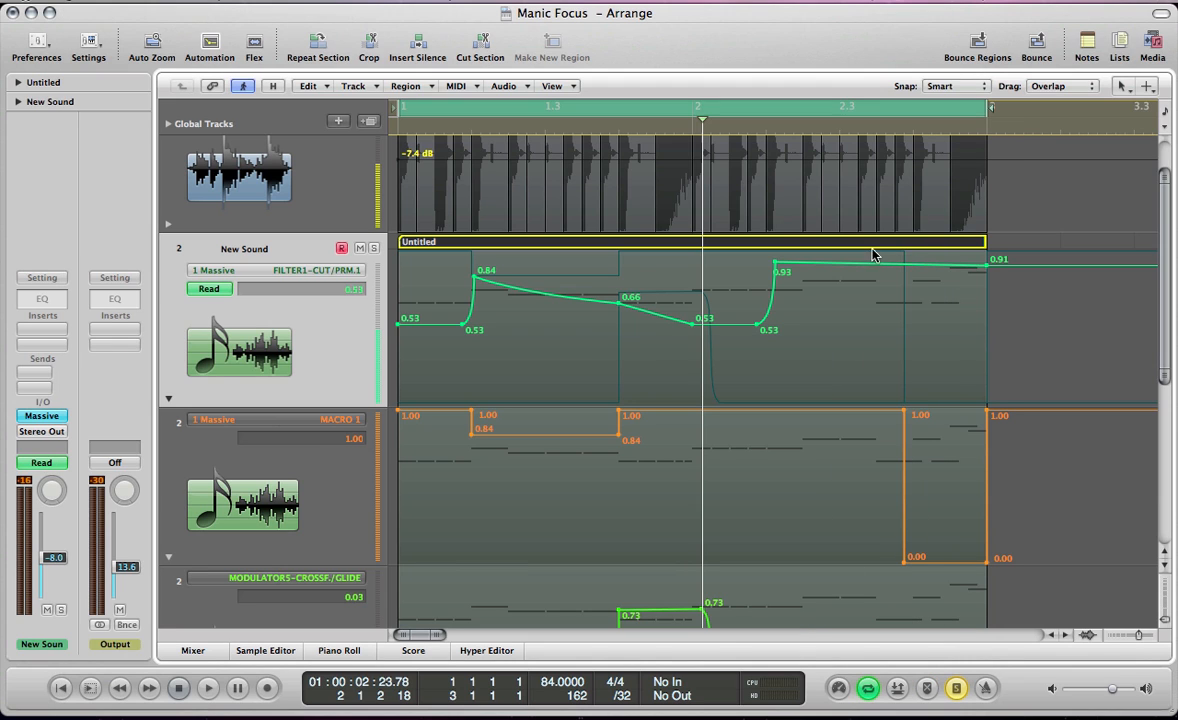
key(space)
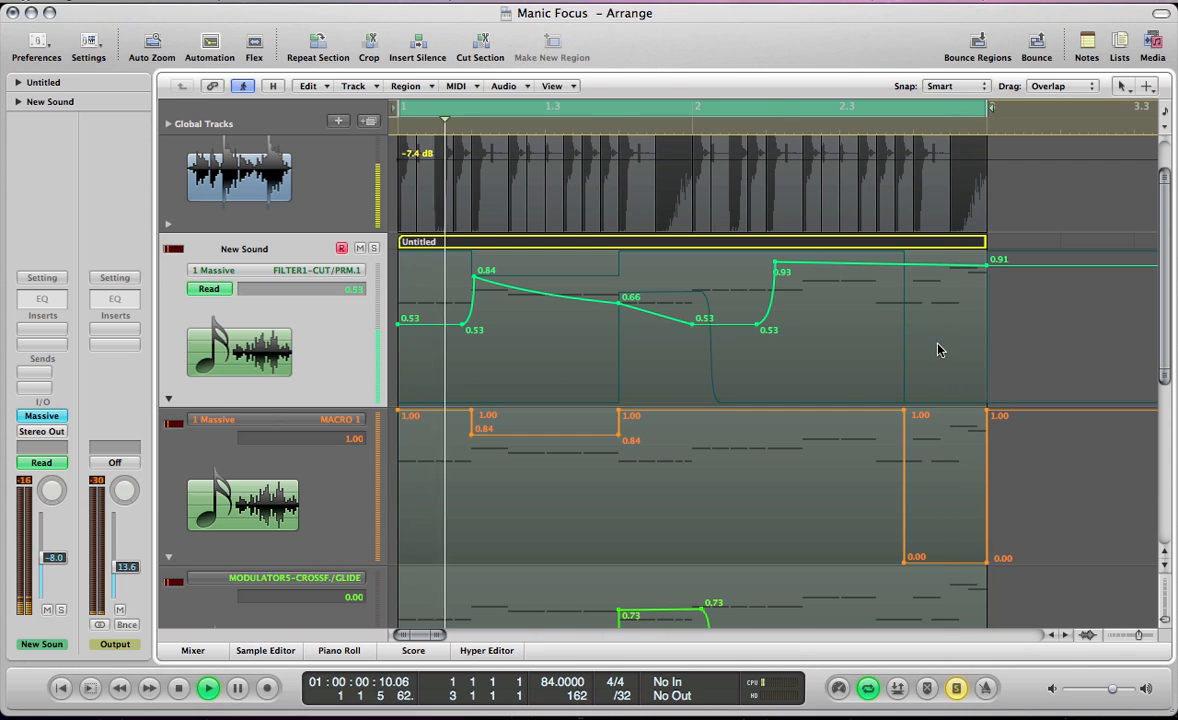
key(v)
click(377, 361)
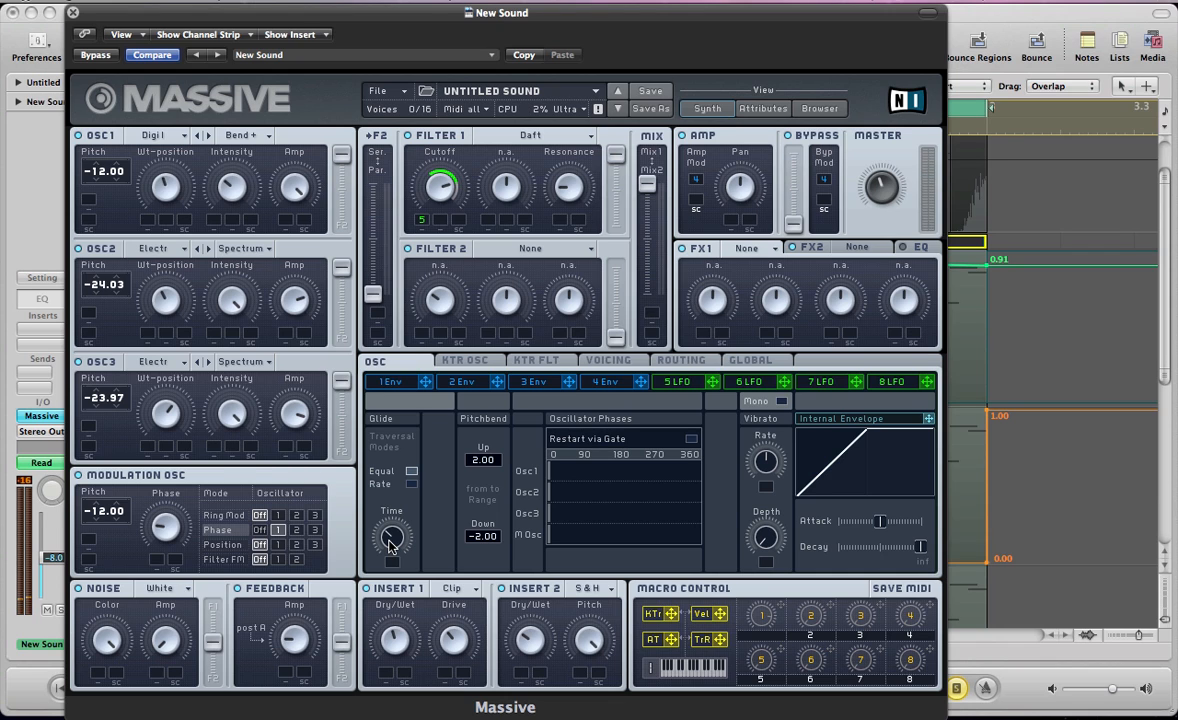
Review the Macro 1 automation lane, and assign Macro 1 to the sidechain slot of the Filter 1 cutoff.
key(super+w)
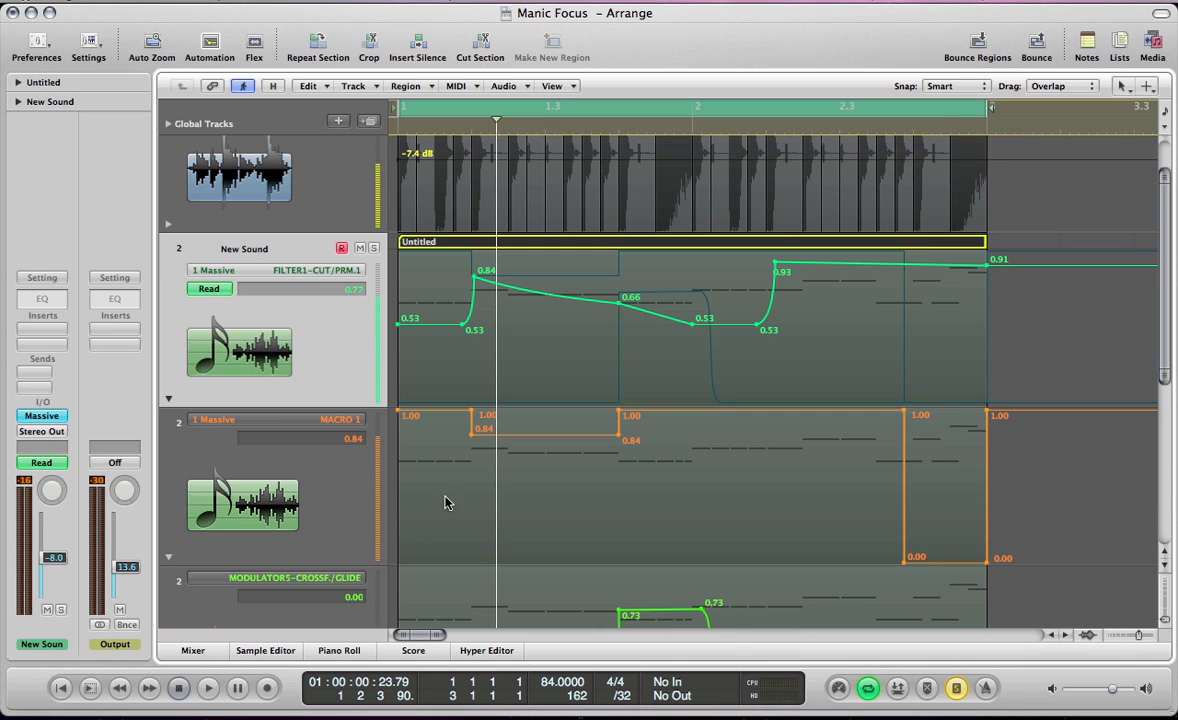
scroll(268, 440, down, 3)
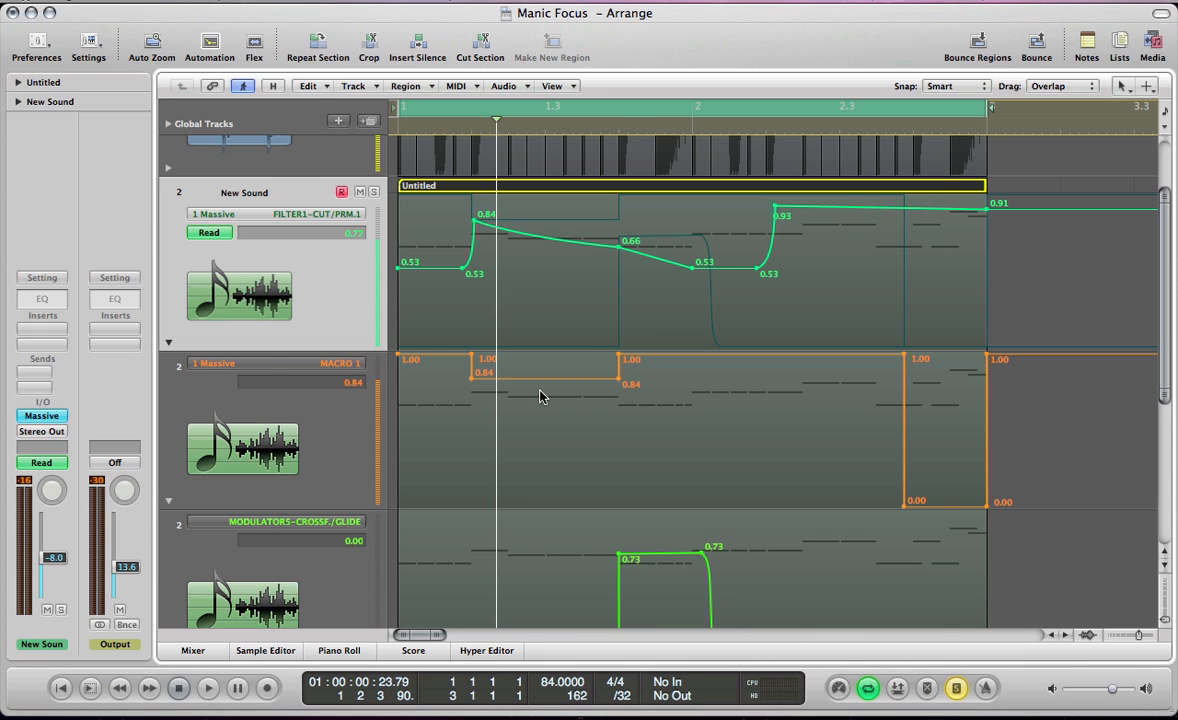
key(v)
key(v)
key(v)
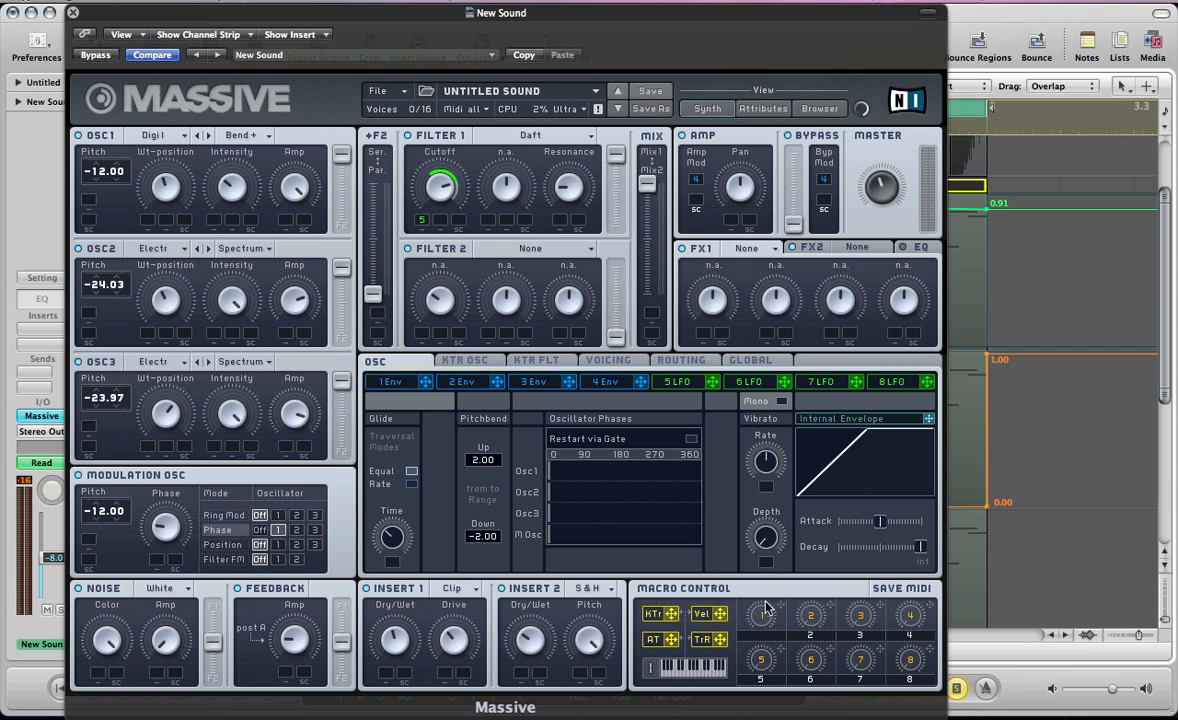
drag(766, 607, 457, 223)
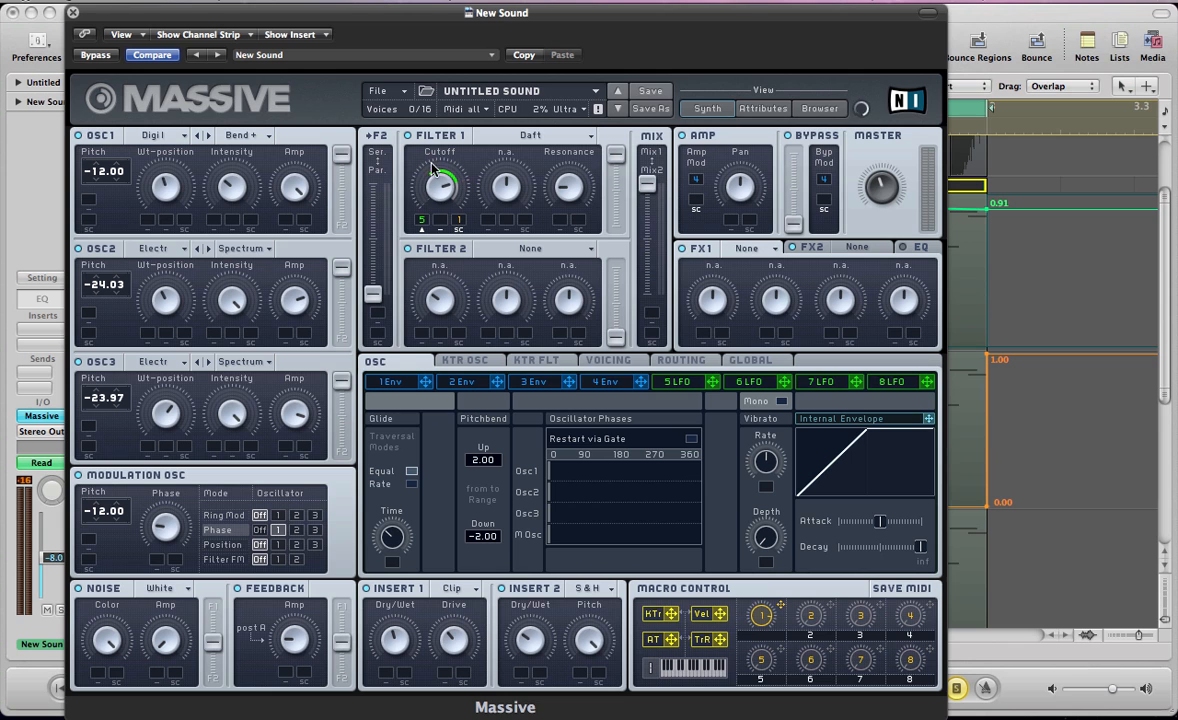
Play the loop while checking how the Macro 1 automation affects the Filter 1 cutoff modulation.
key(v)
key(space)
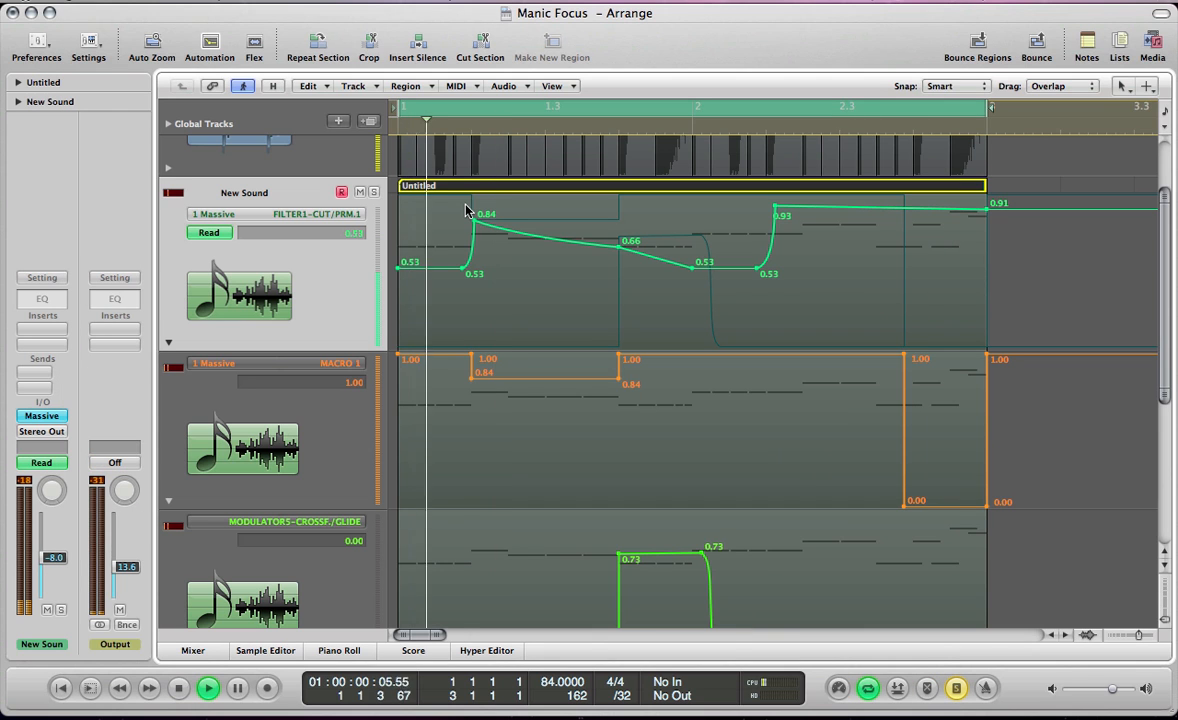
key(v)
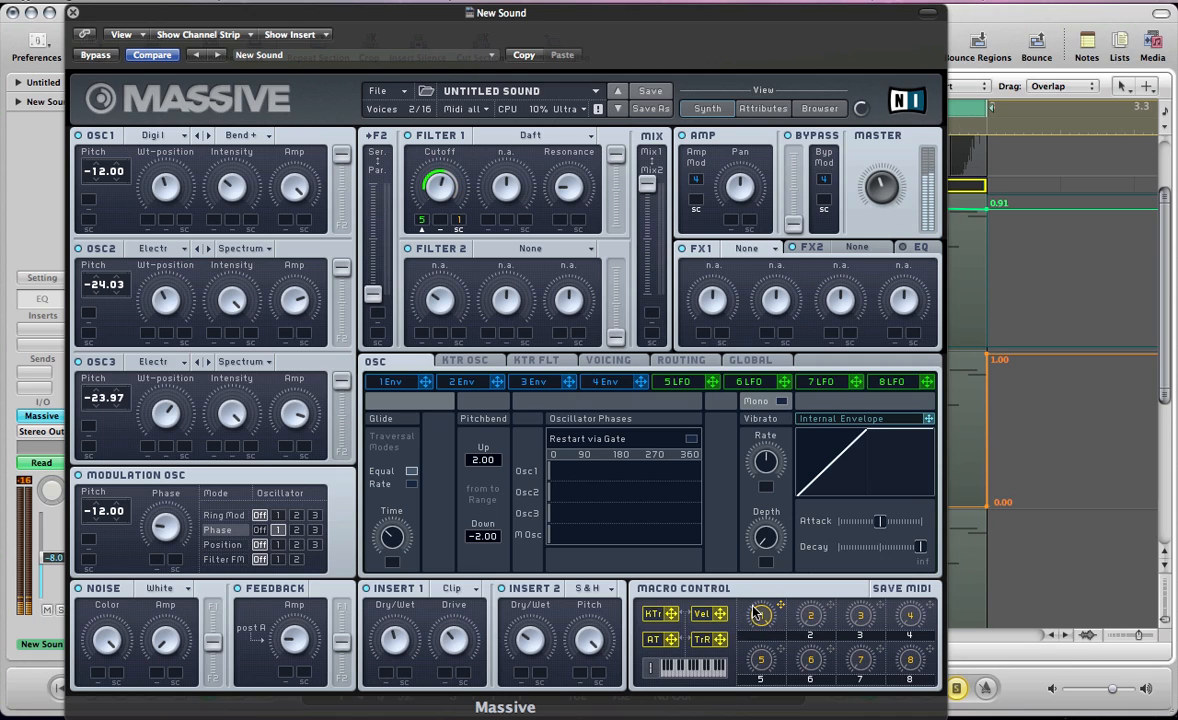
key(super+w)
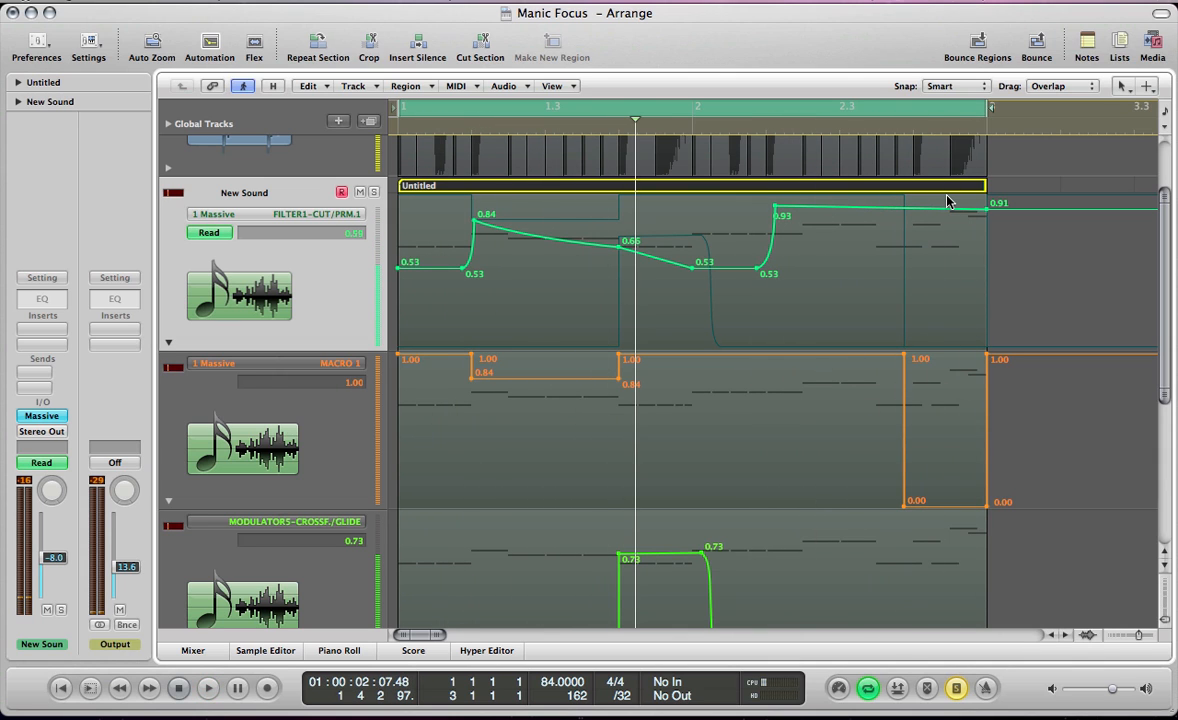
Limit the cycle range to the section from 2.3 to bar 3 and play it.
click(849, 114)
drag(842, 115, 988, 115)
key(space)
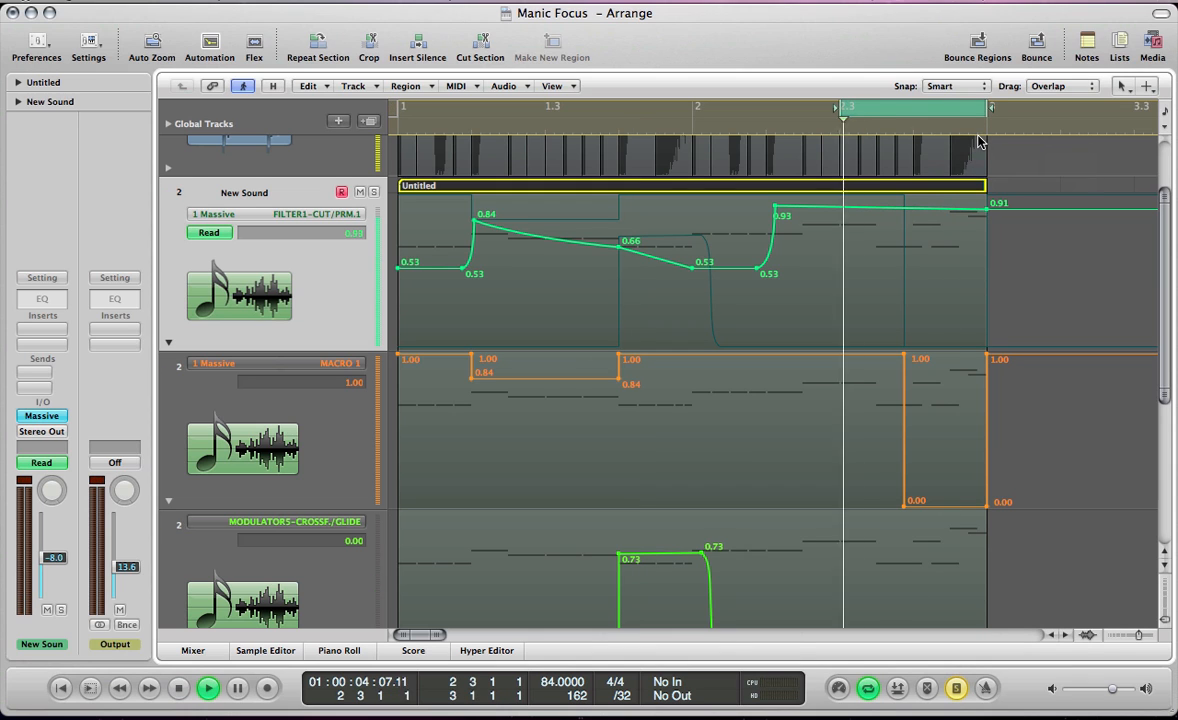
key(space)
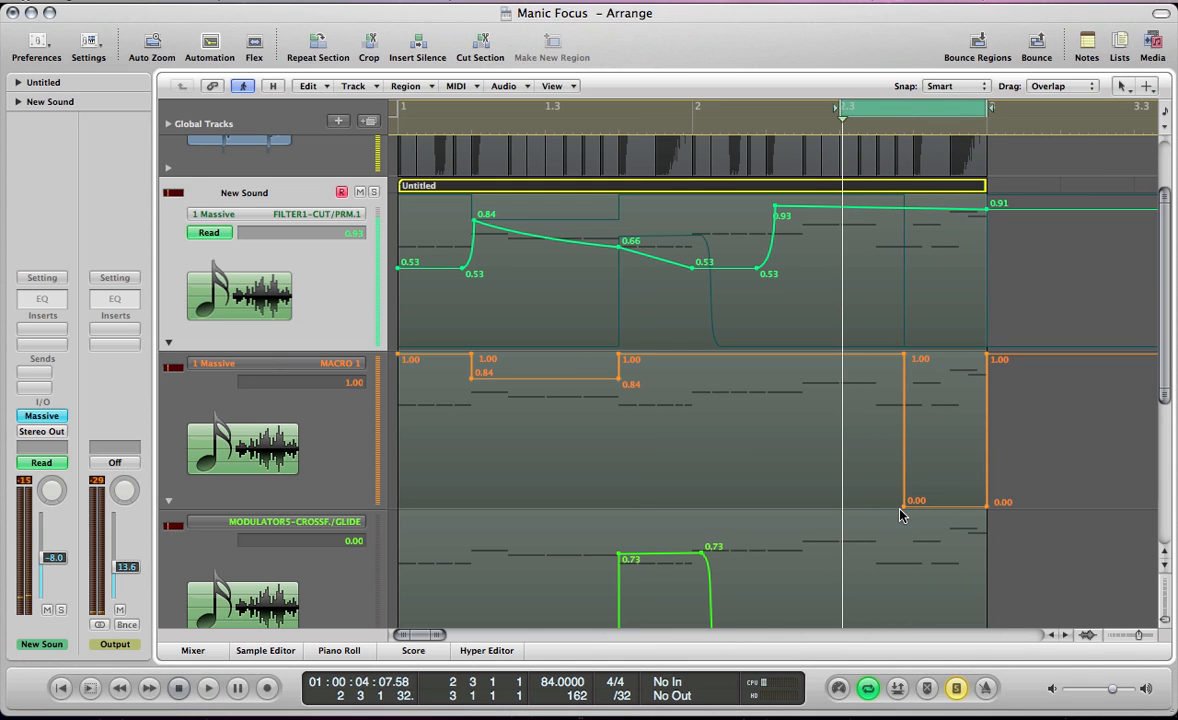
Delete the two 0.00 points near the end of the Macro 1 automation and play the section without them.
click(902, 513)
click(902, 513)
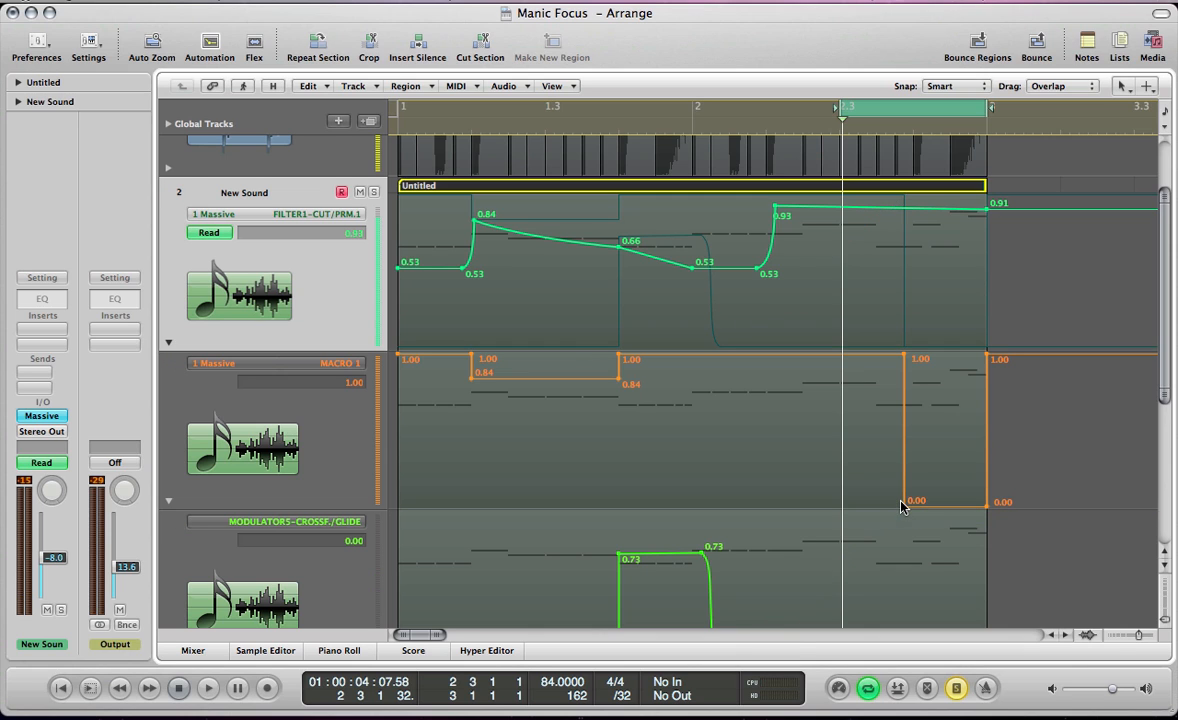
click(901, 501)
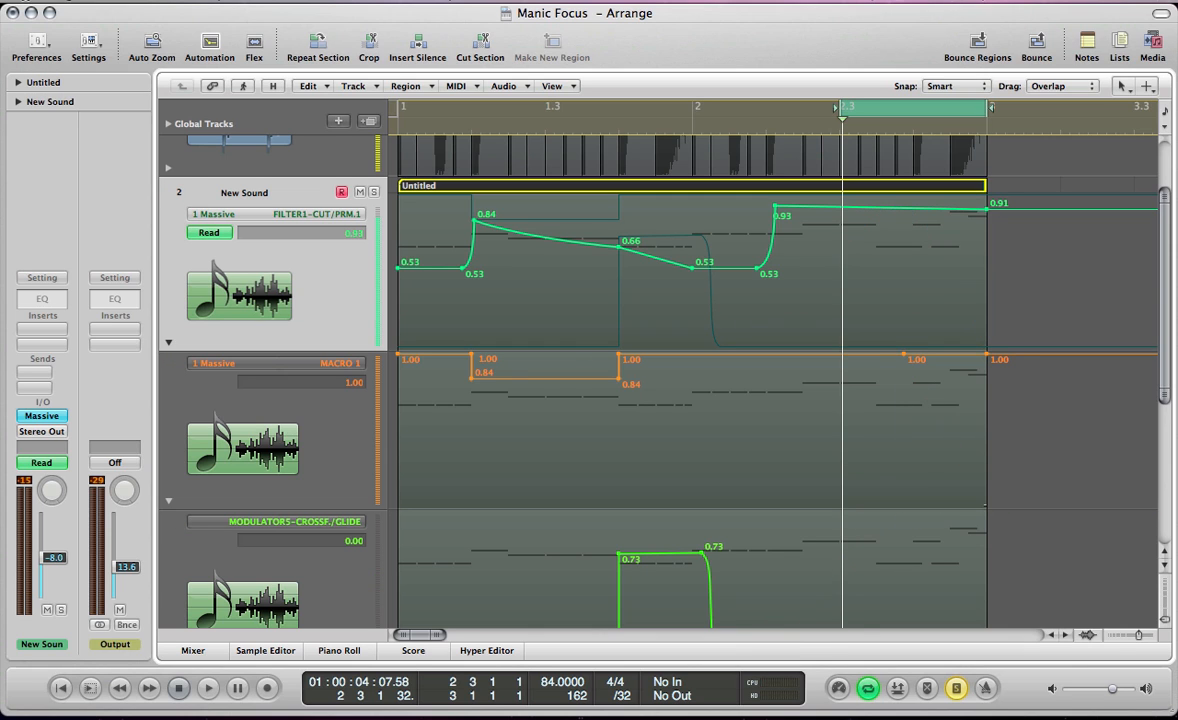
click(985, 504)
key(space)
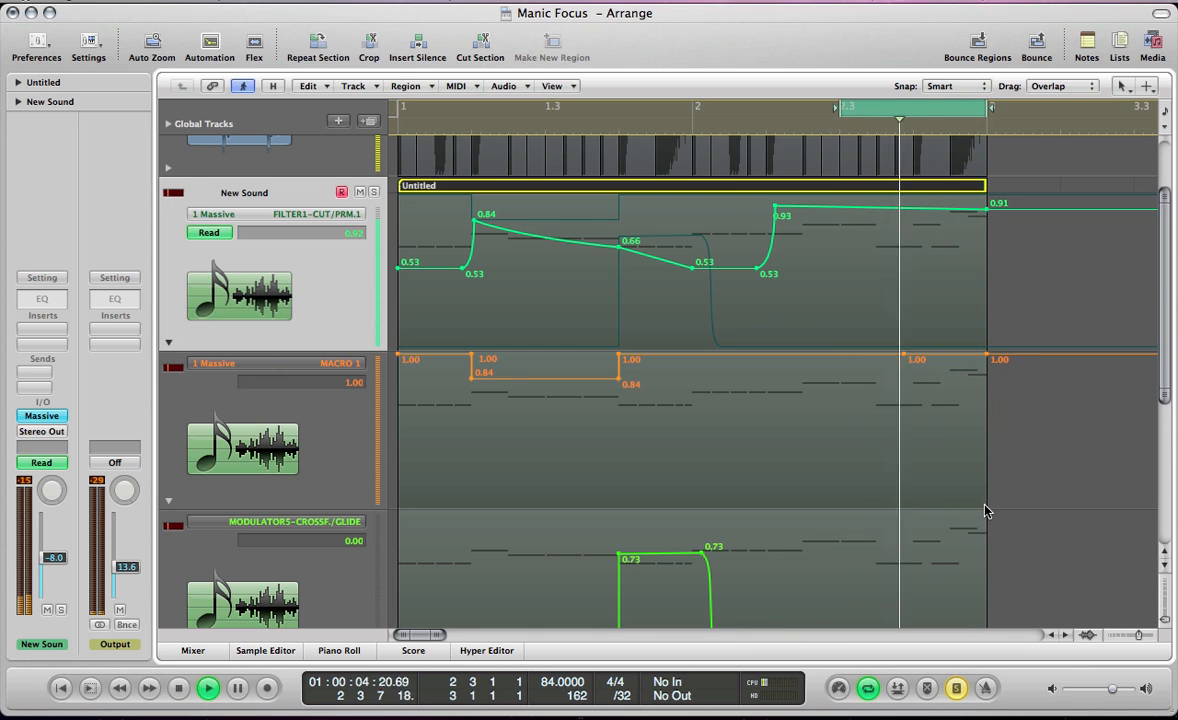
Undo the deletion of the two Macro 1 points, and extend the cycle range back from bar 1 to bar 3.
key(super+z)
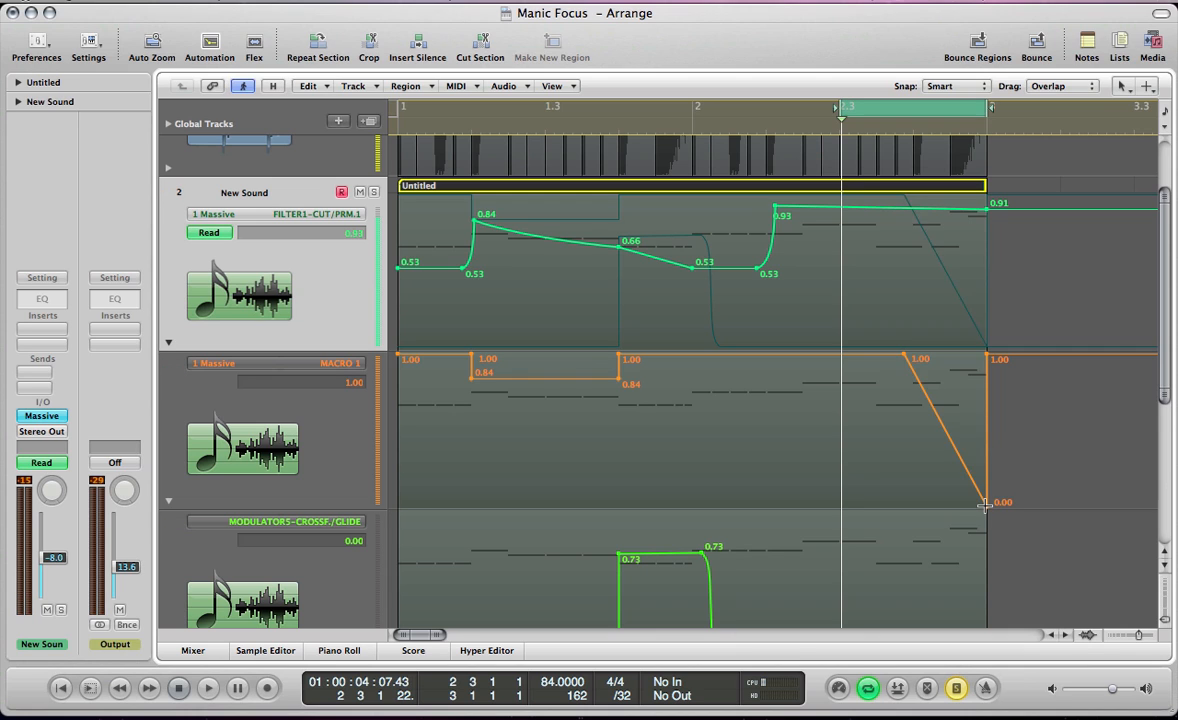
key(super+z)
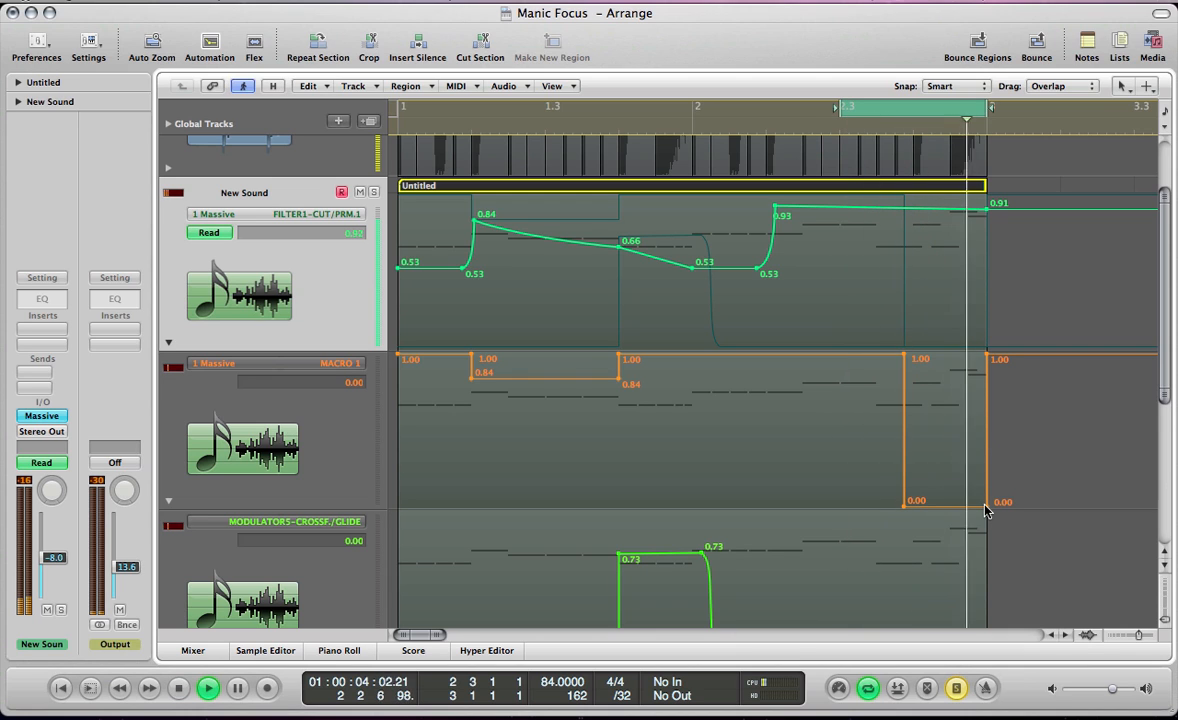
key(space)
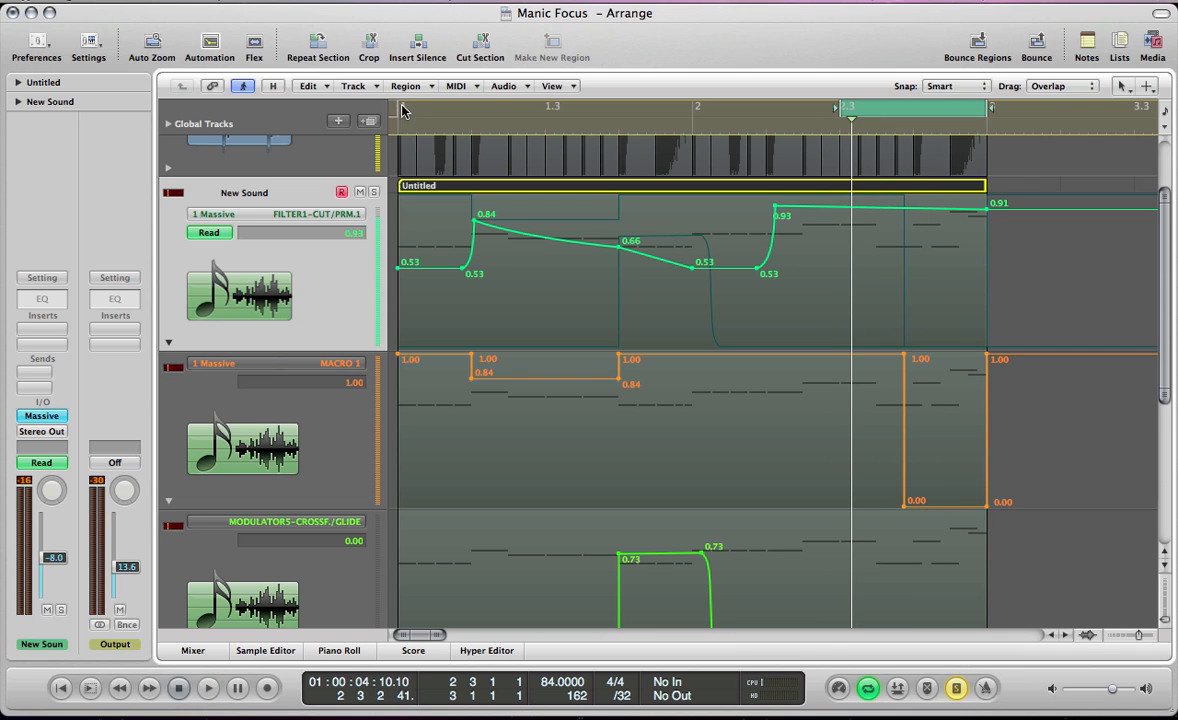
drag(402, 108, 997, 250)
Load Classic Tube as the FX1 effect in the synth and reduce its Drive.
key(v)
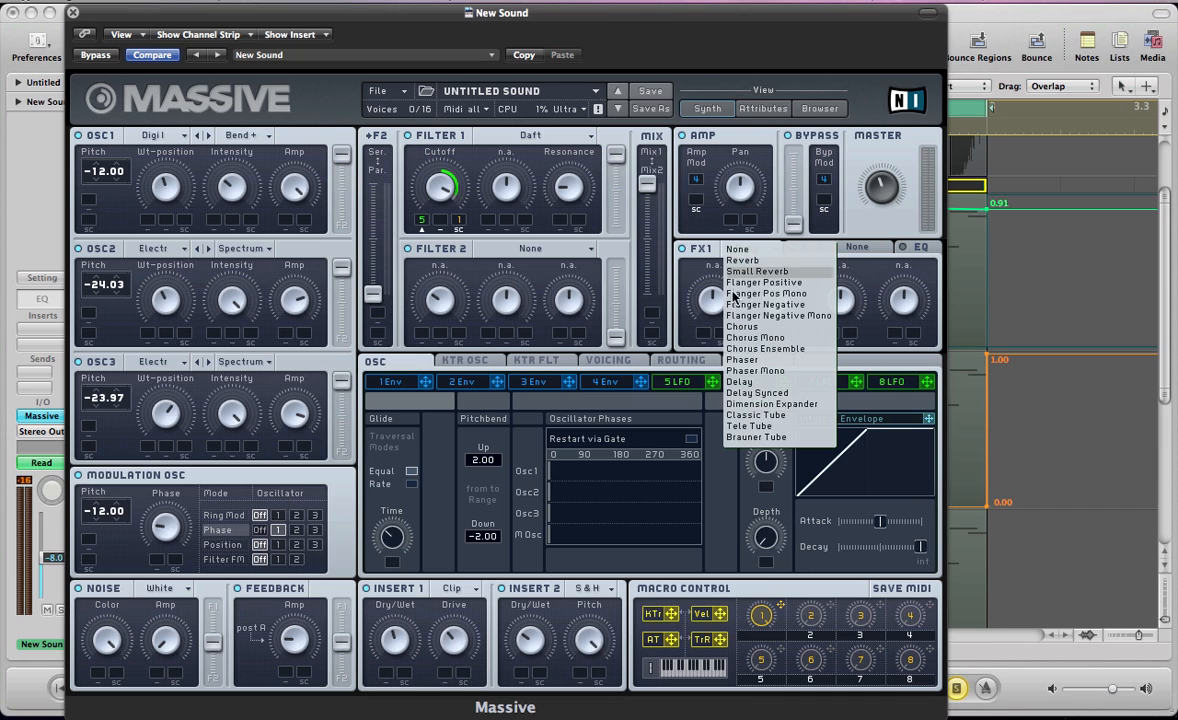
click(738, 415)
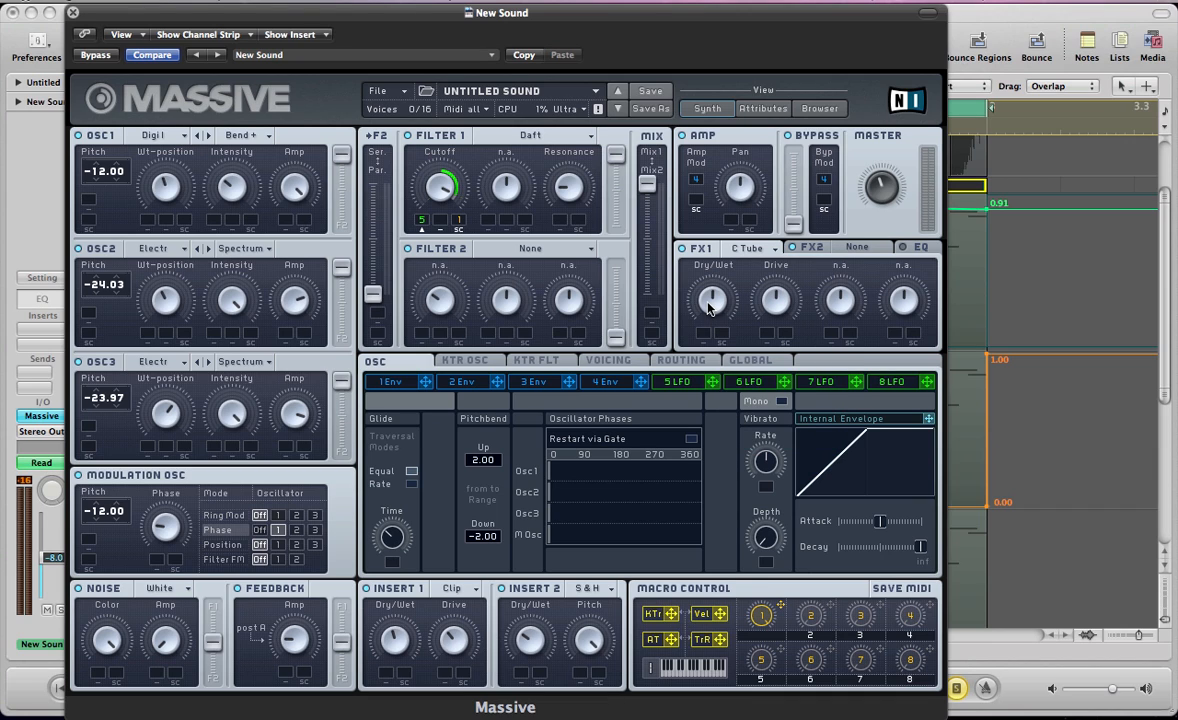
drag(772, 302, 772, 326)
Load Dimension Expander as the FX2 effect, and enable the EQ with Boost and Frequency raised slightly.
click(855, 248)
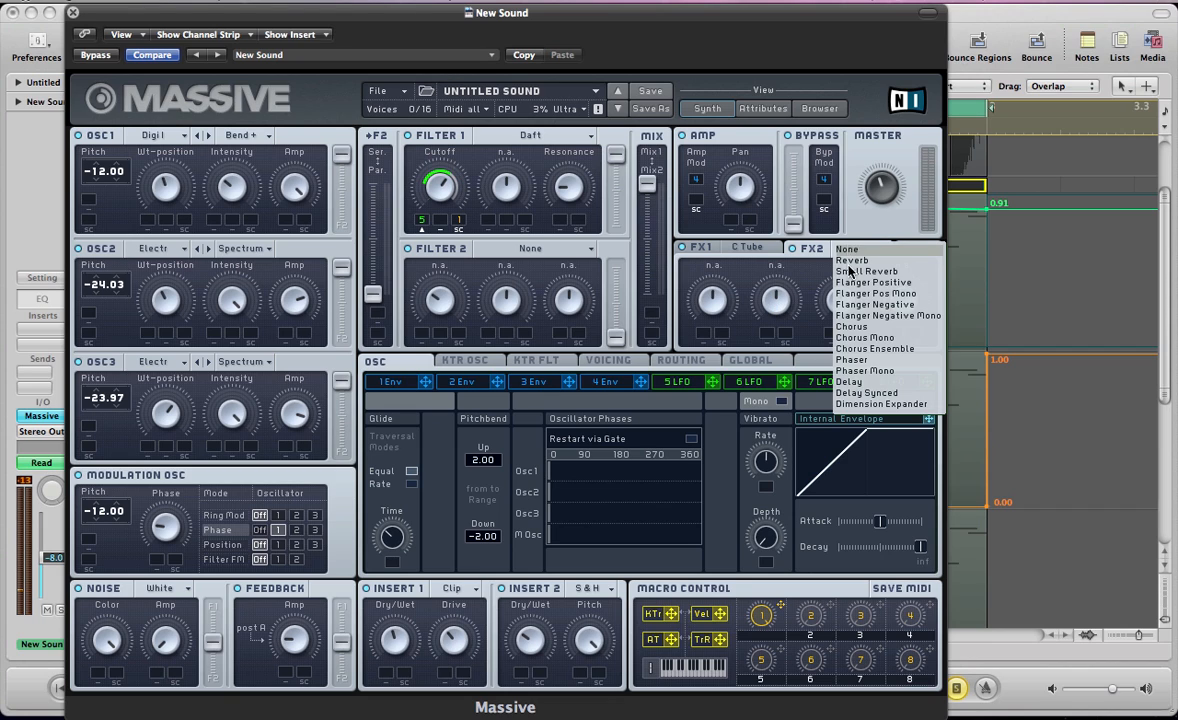
click(859, 406)
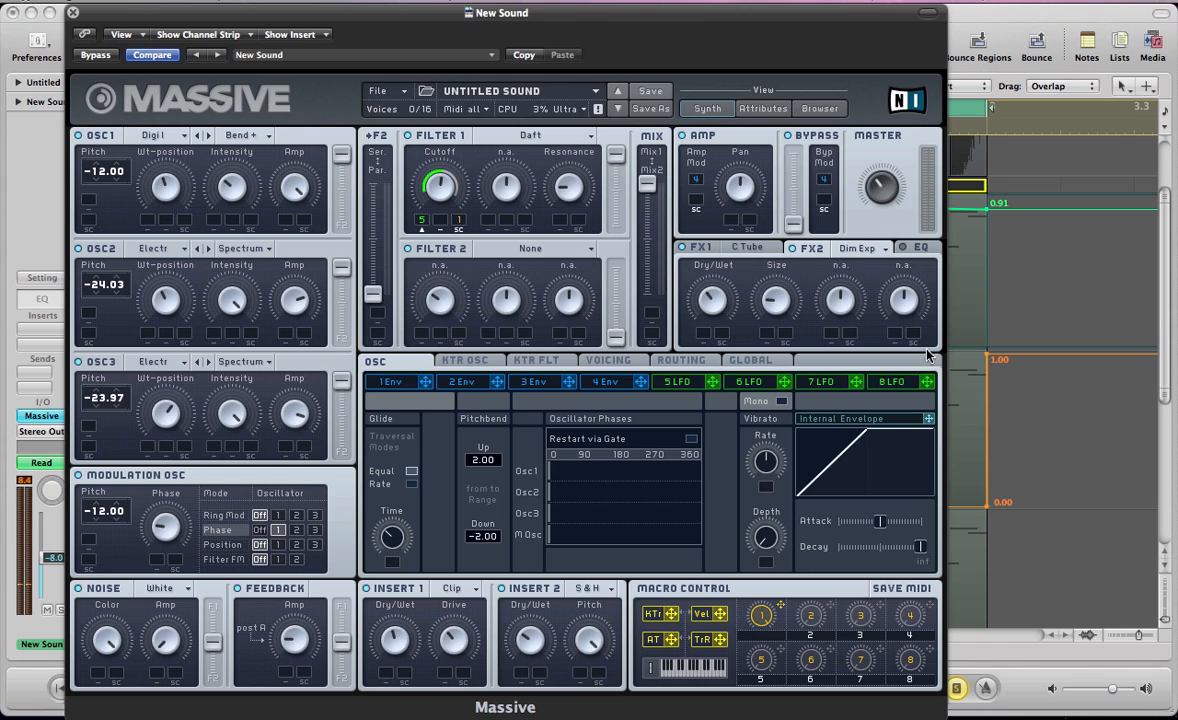
click(916, 247)
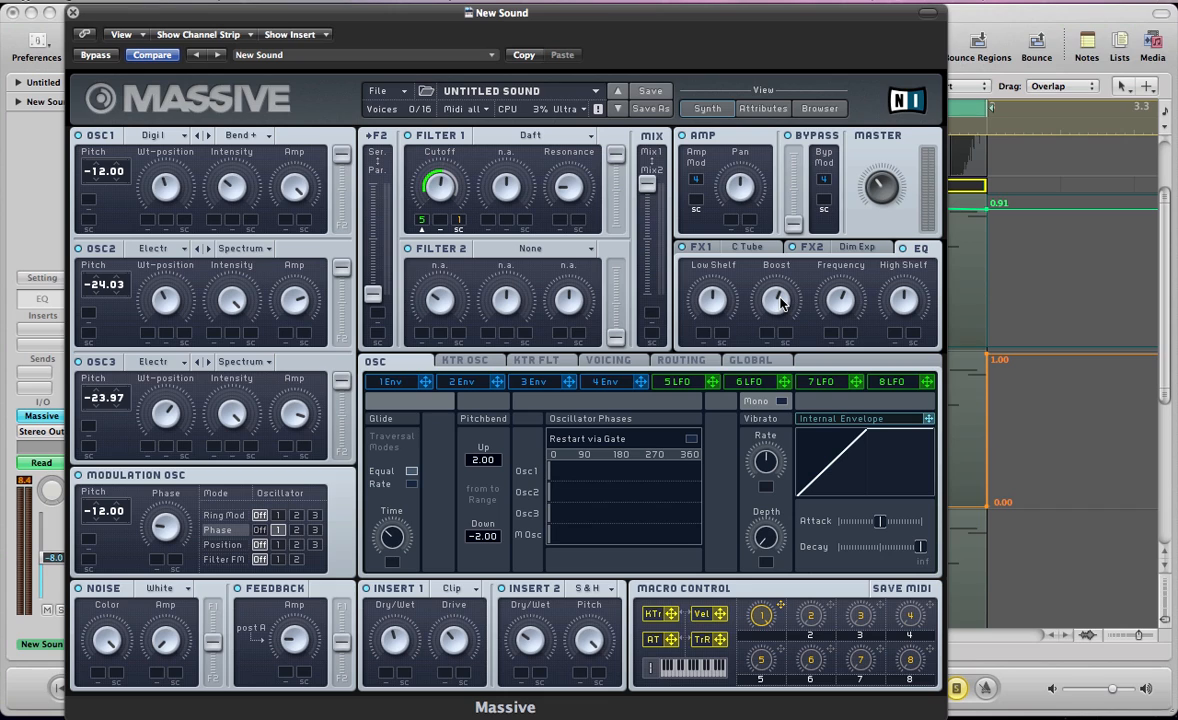
Shorten the attack of envelope 4 and slightly lower its attack level, and check the bass with the drums in playback.
click(605, 381)
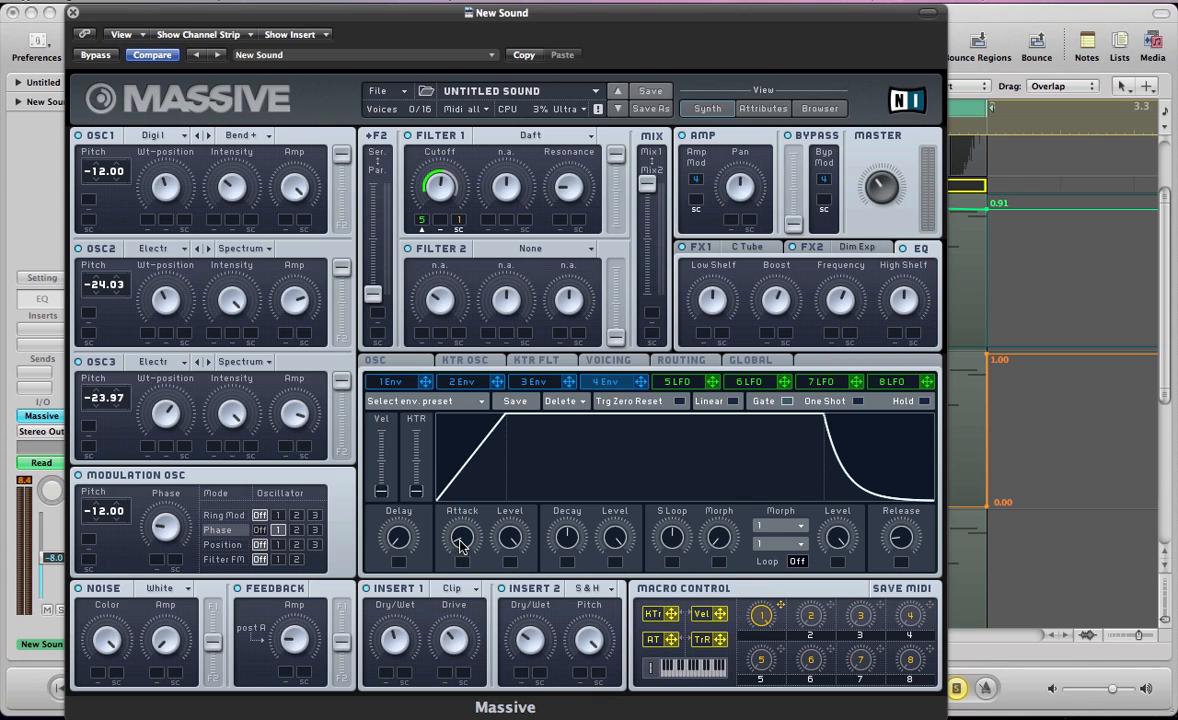
drag(461, 543, 509, 558)
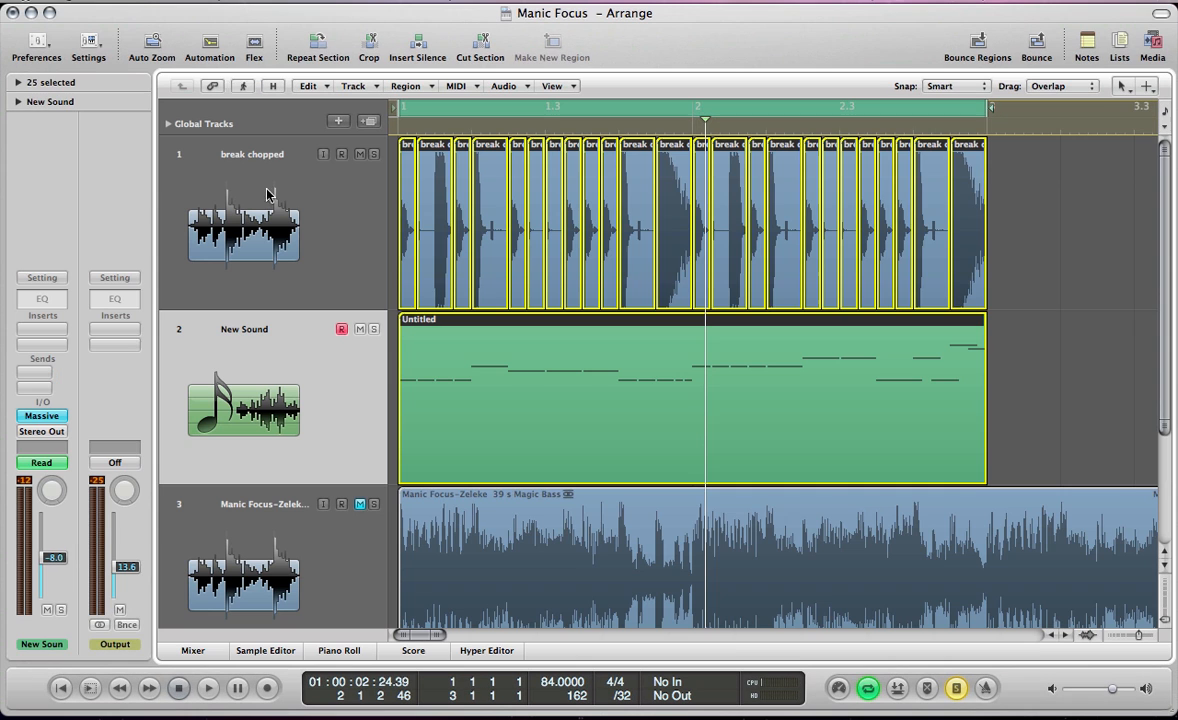
key(space)
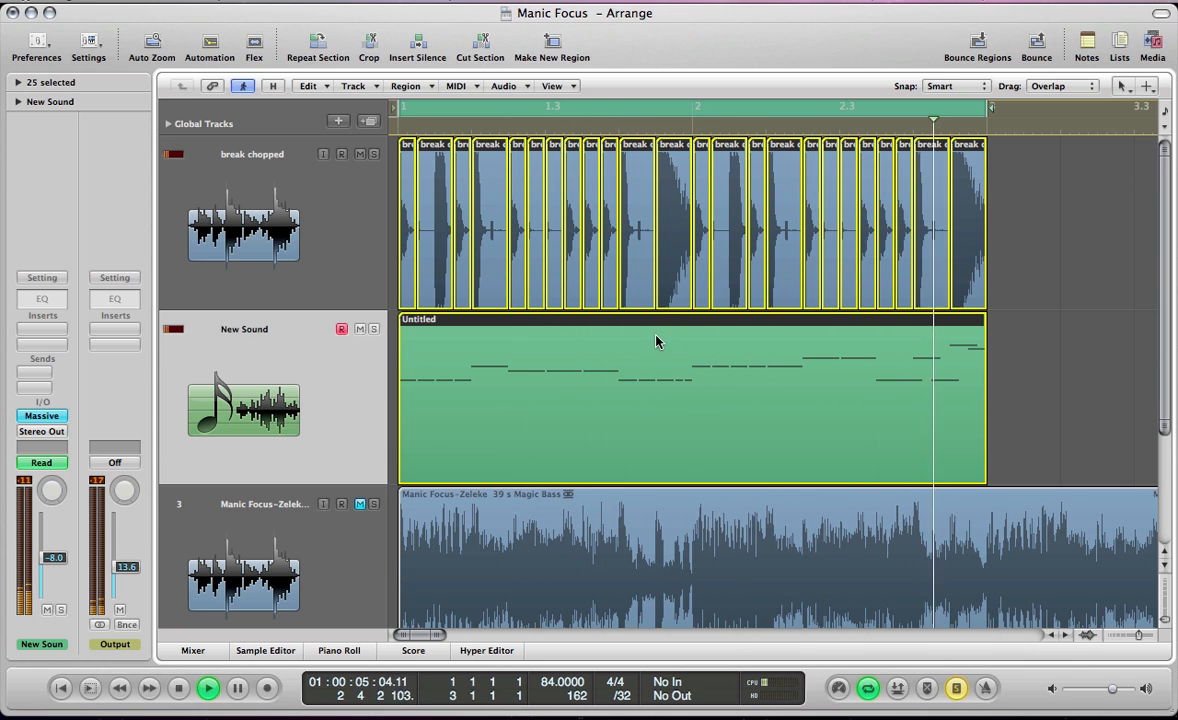
key(space)
key(v)
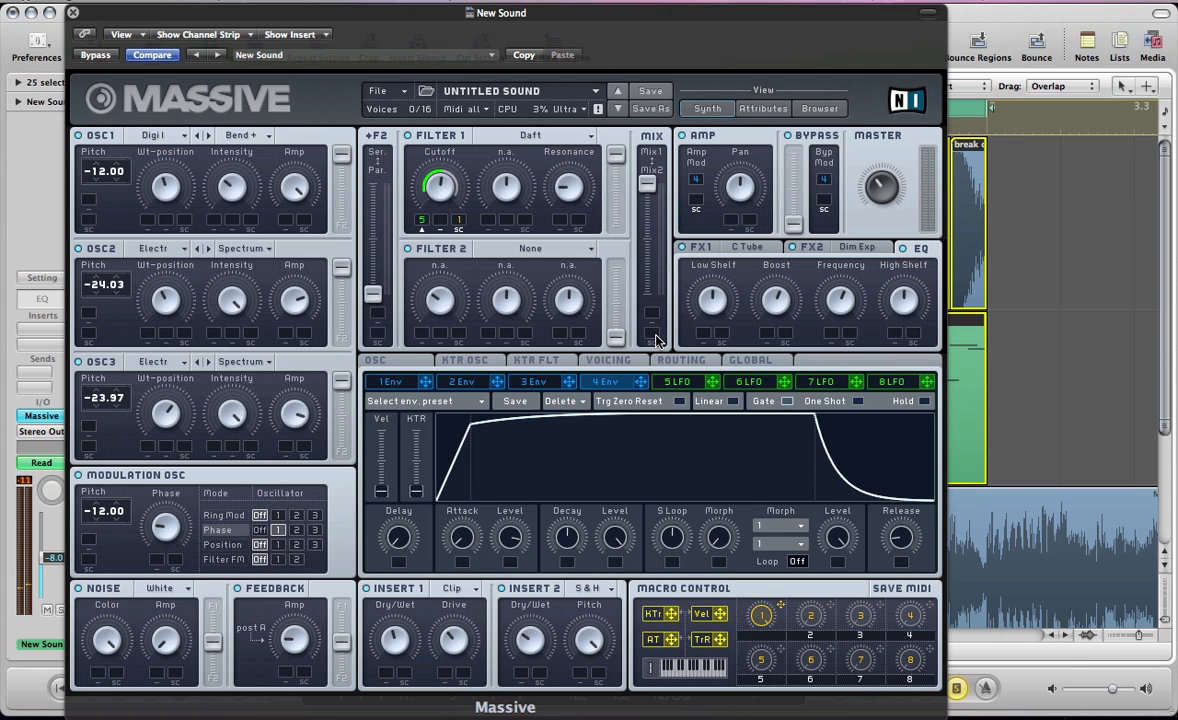